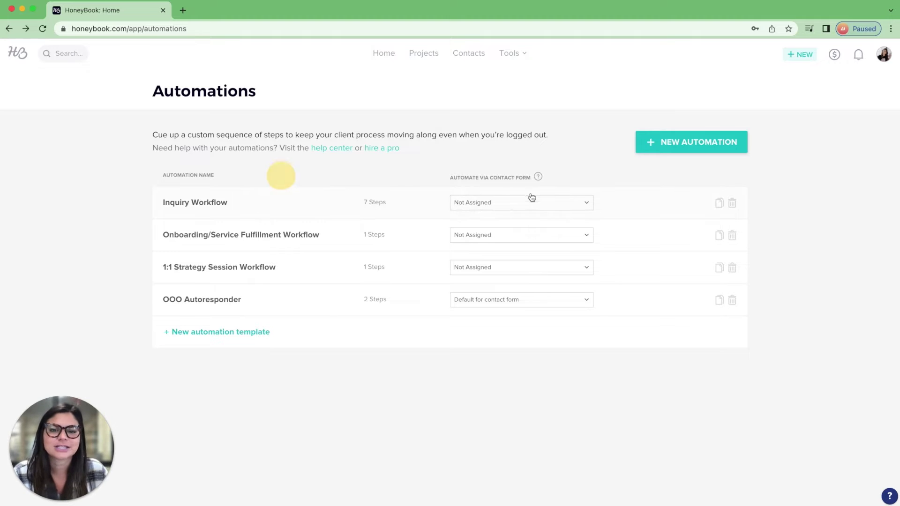
Expand the Inquiry Workflow's 'Not Assigned' contact-form list to reveal its project-type checkboxes
left_click(495, 207)
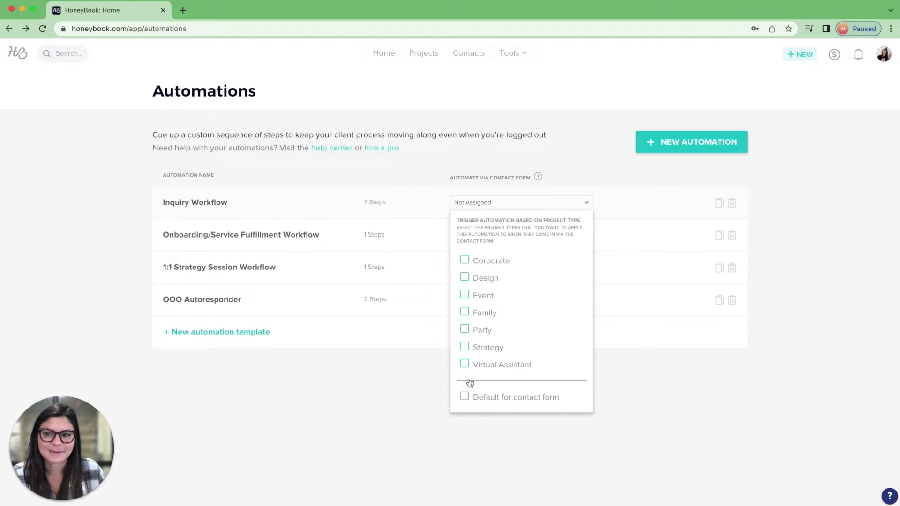
Load dasilvalife.com/contact in a new tab, review its project-type select, then return to HoneyBook
left_click(184, 11)
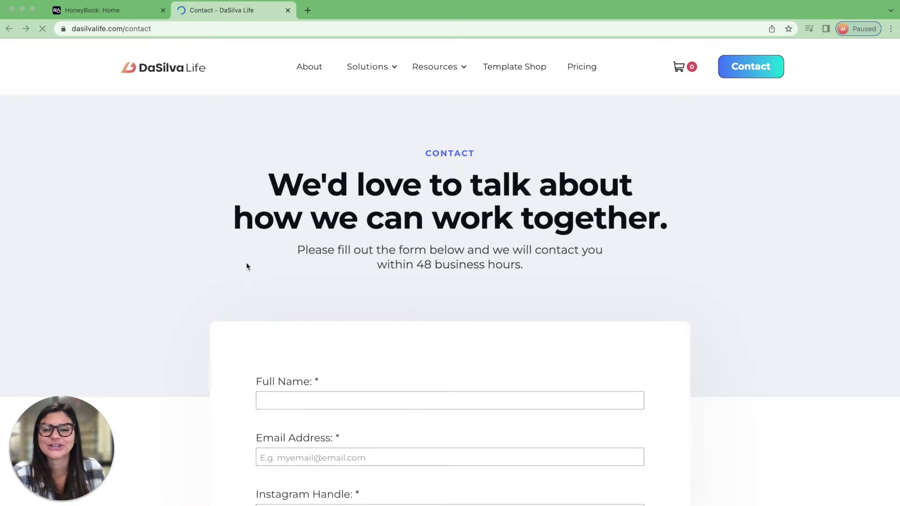
scroll(251, 263, "down", 3)
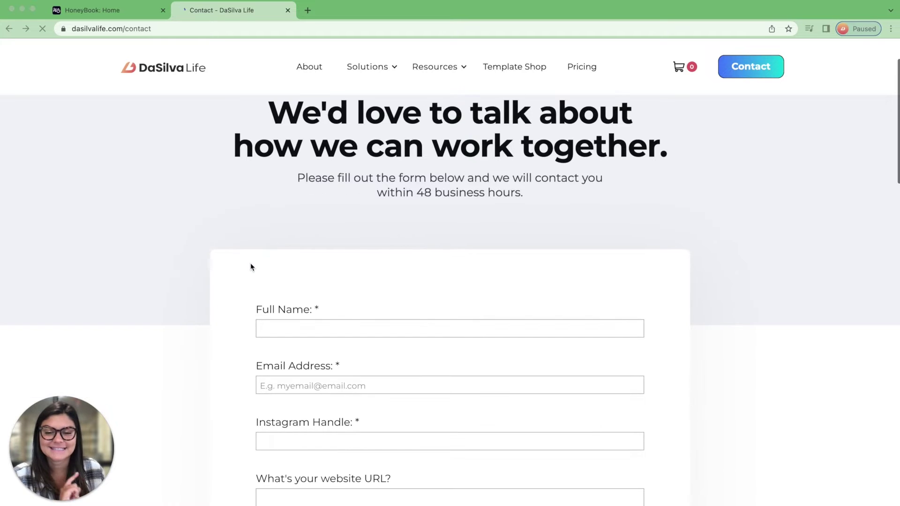
scroll(251, 267, "down", 10)
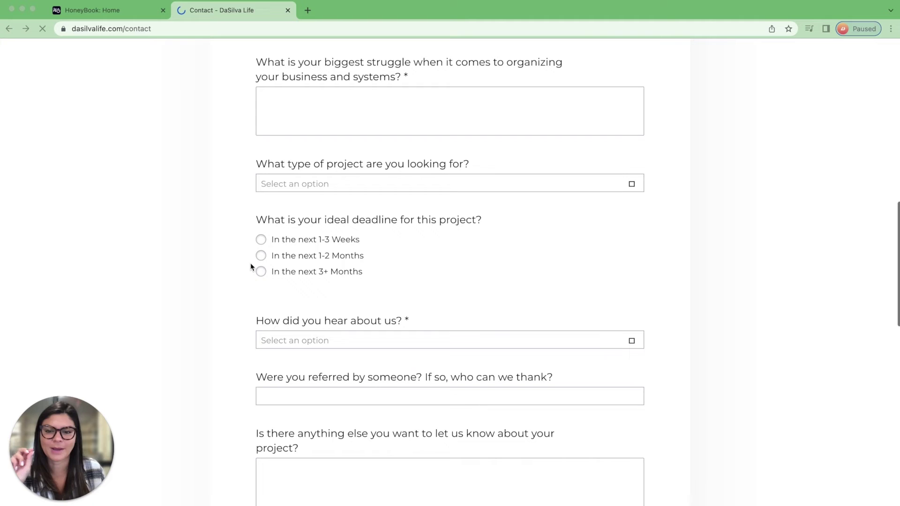
scroll(250, 263, "down", 1)
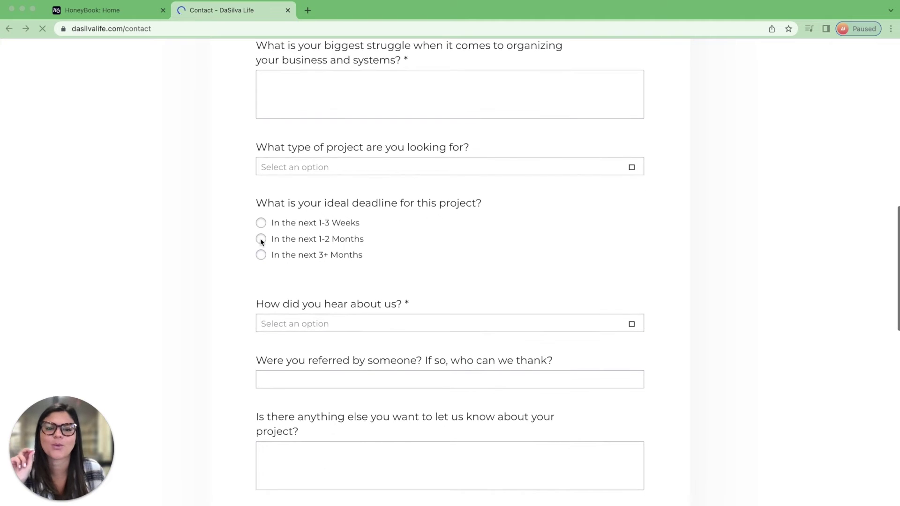
left_click(310, 169)
scroll(313, 210, "down", 1)
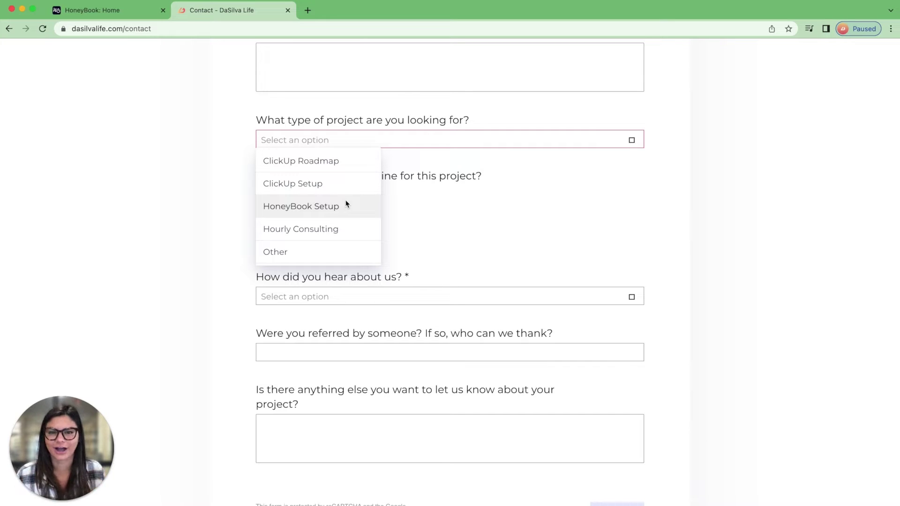
left_click(79, 9)
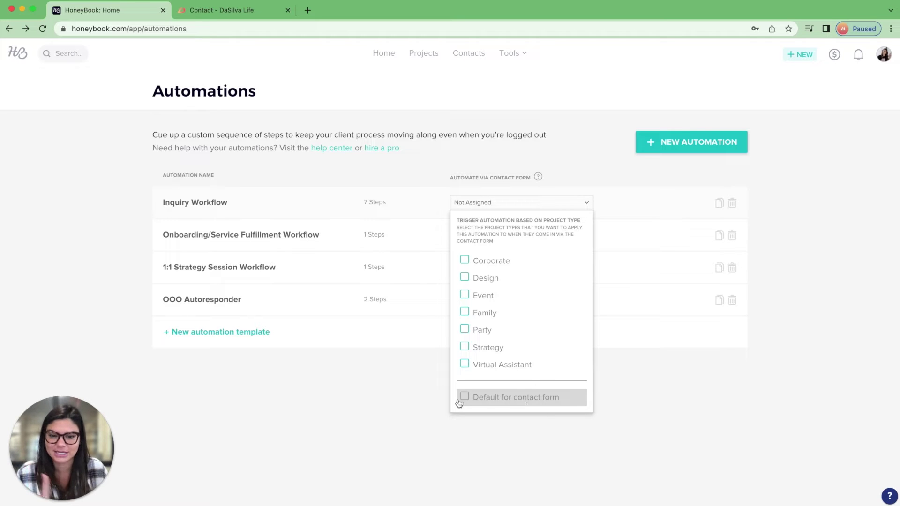
Compare the website's project-type choices with HoneyBook's trigger list, leaving the Inquiry Workflow unassigned
left_click(355, 378)
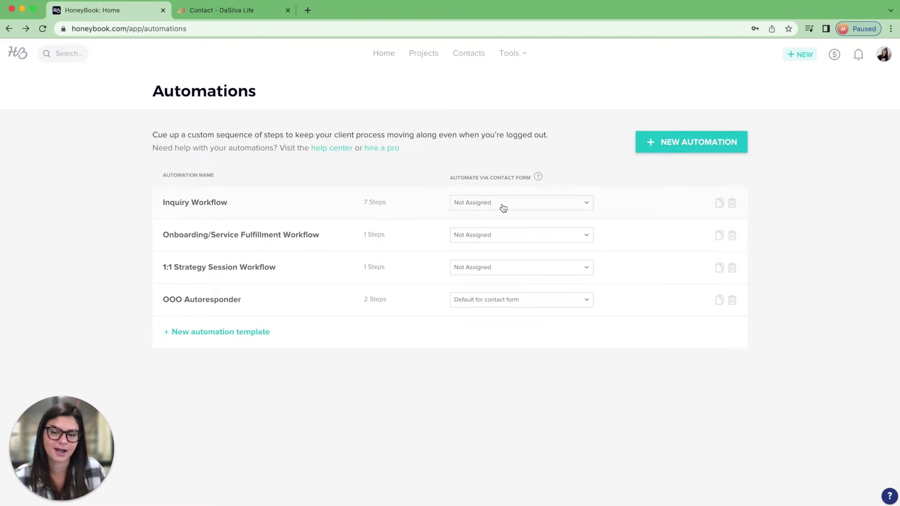
left_click(245, 12)
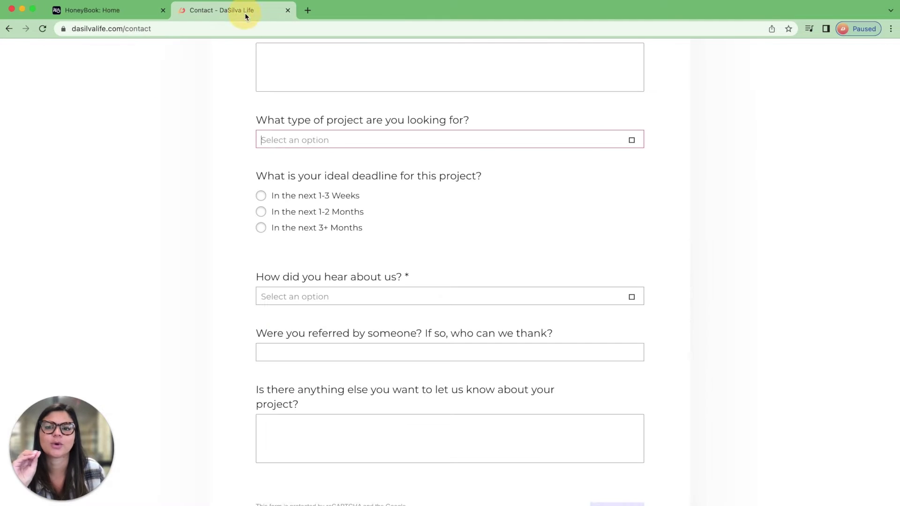
left_click(291, 140)
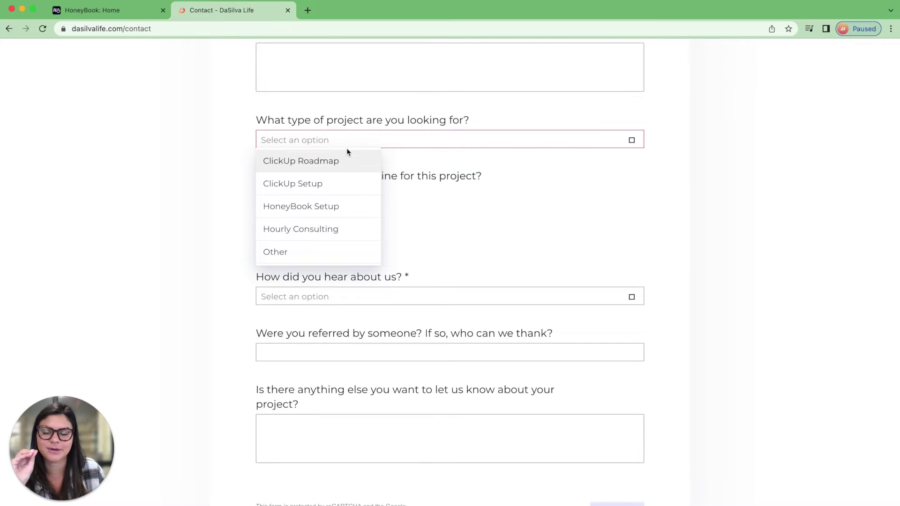
left_click(133, 10)
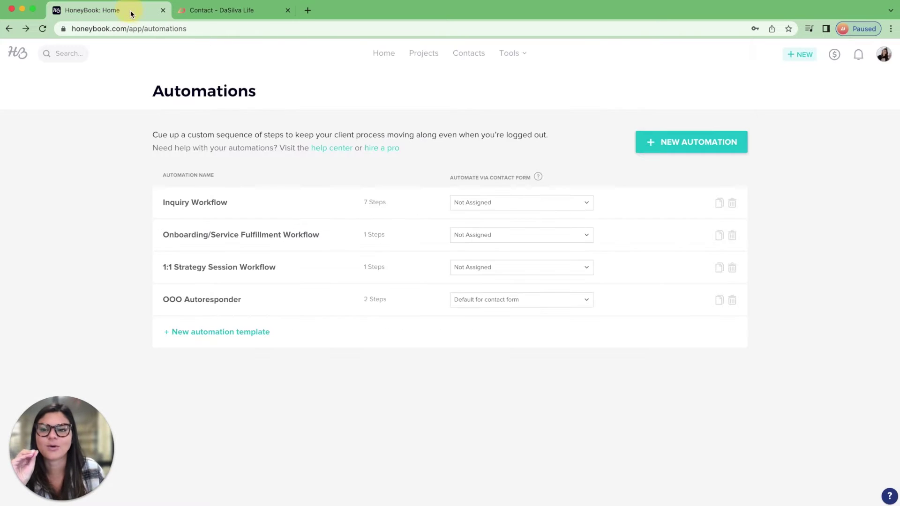
left_click(531, 209)
left_click(570, 164)
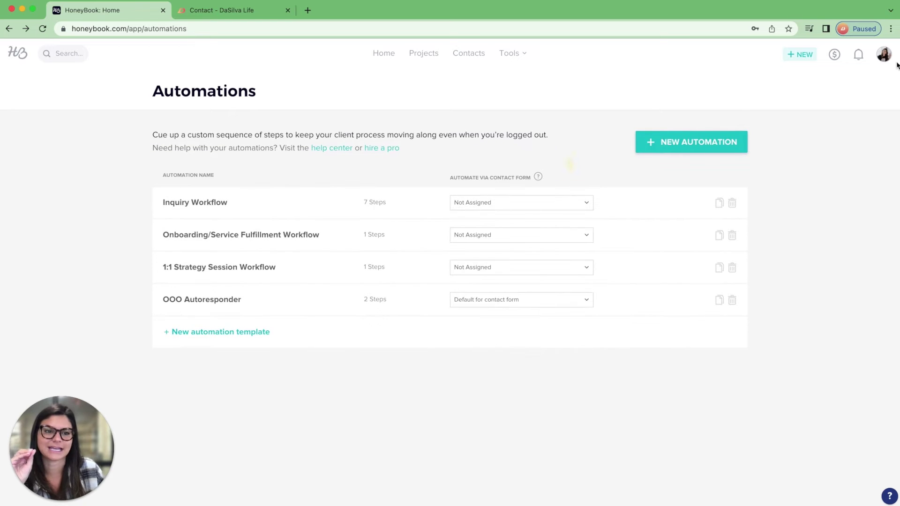
Review the company's project types under Company Settings > Preferences without changing them
left_click(885, 55)
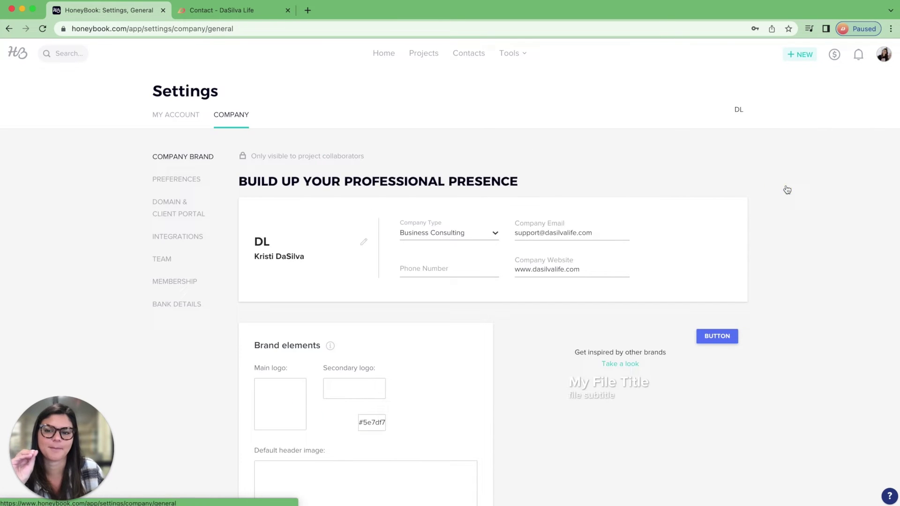
left_click(169, 182)
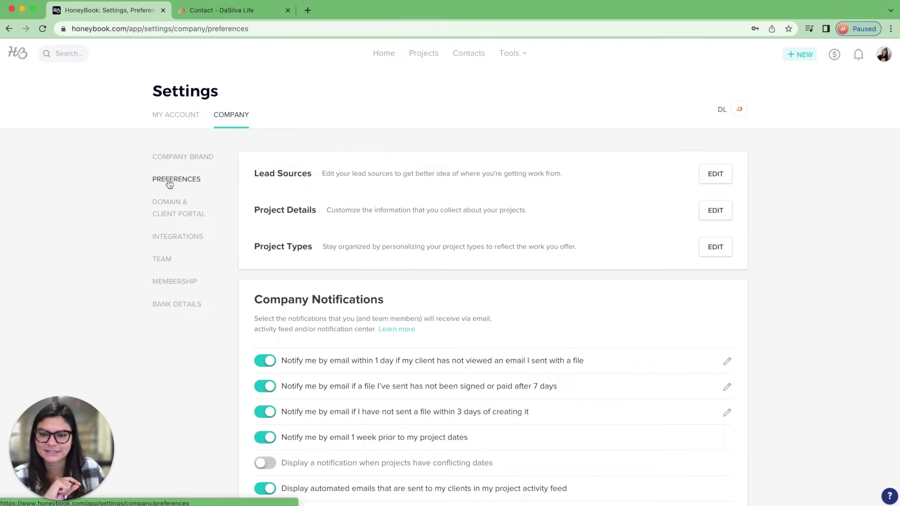
left_click(713, 247)
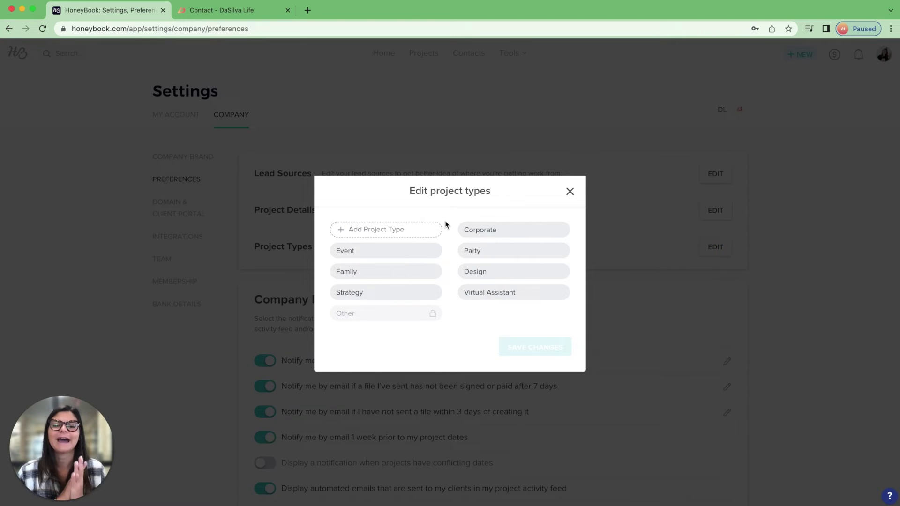
left_click(570, 192)
Open the Default Contact Form from My Templates > Contact forms for editing
left_click(522, 56)
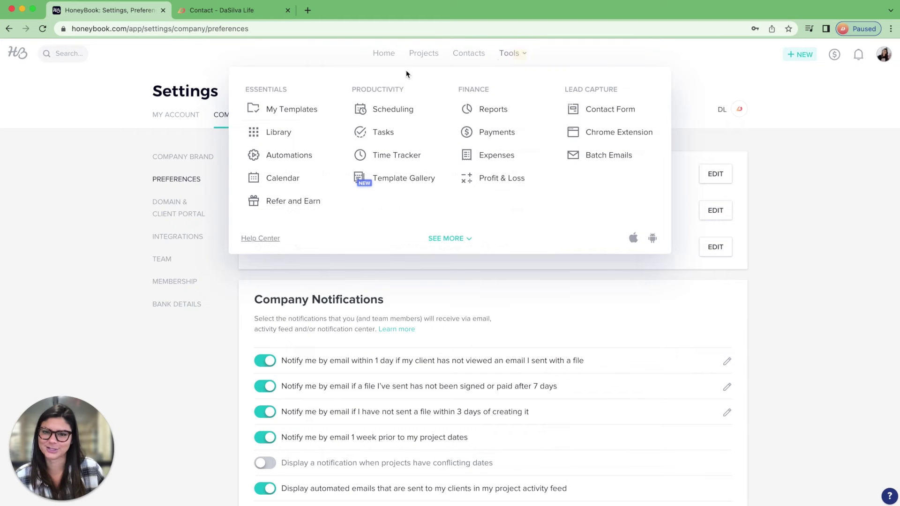
left_click(317, 111)
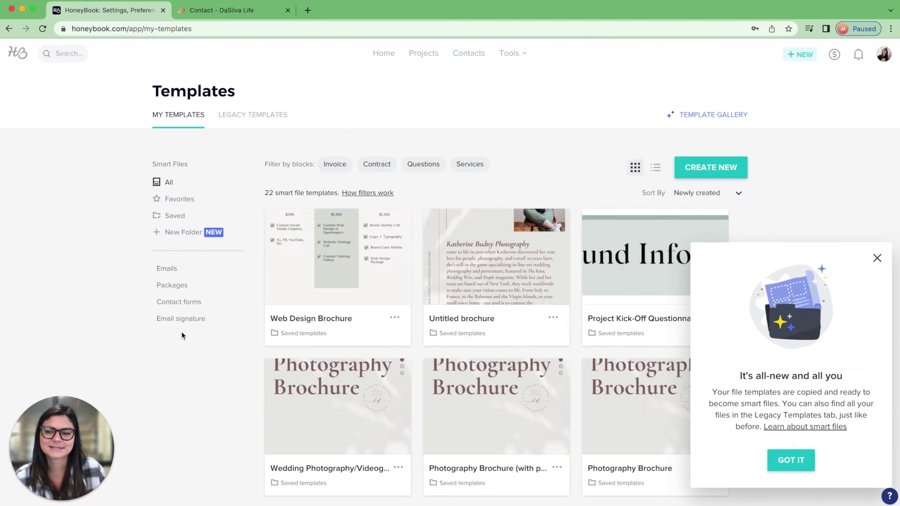
left_click(179, 303)
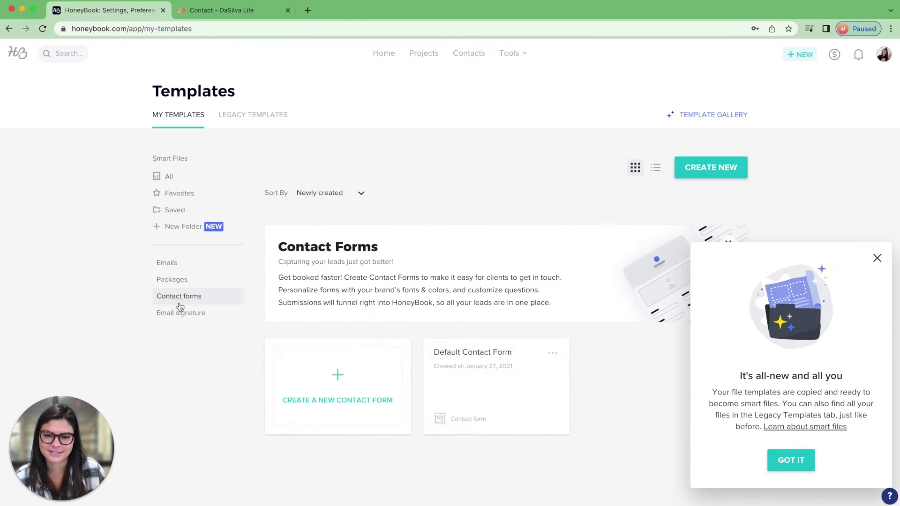
left_click(474, 370)
scroll(503, 300, "down", 5)
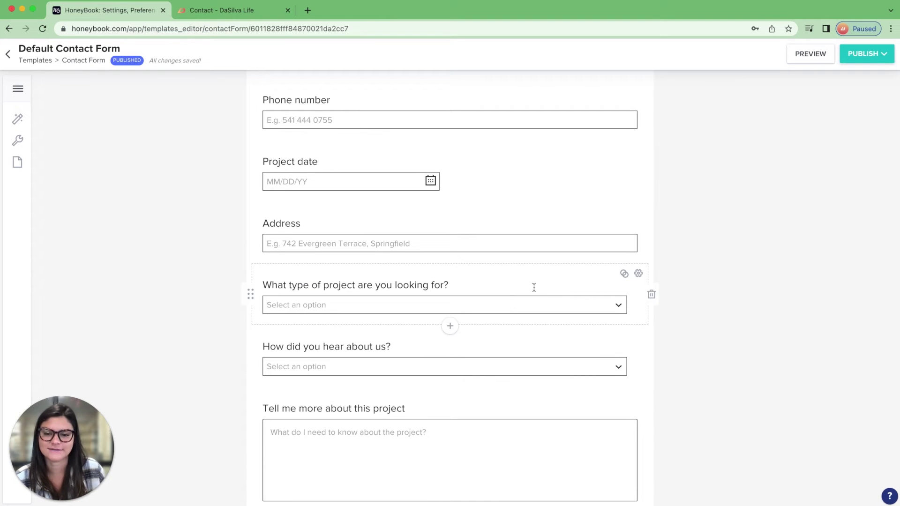
Add a dropdown question below the project type question, inspect its question types, then delete it
left_click(453, 327)
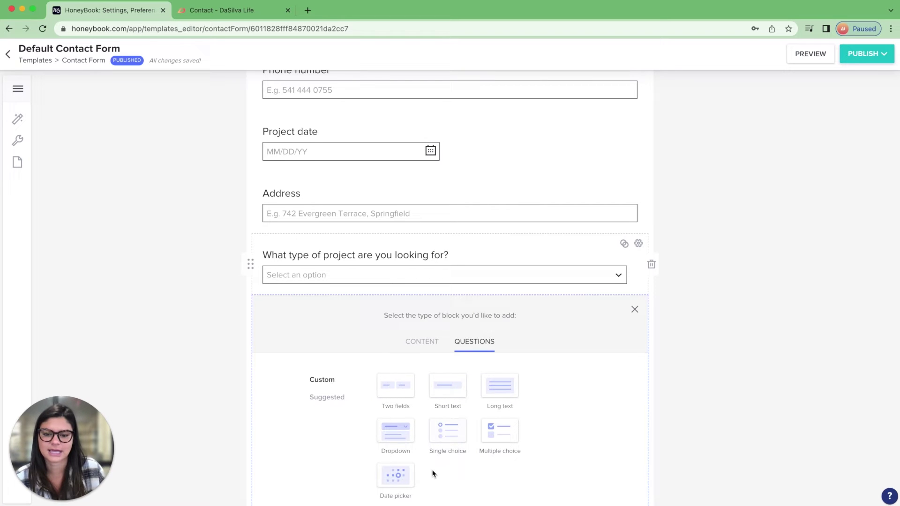
left_click(401, 442)
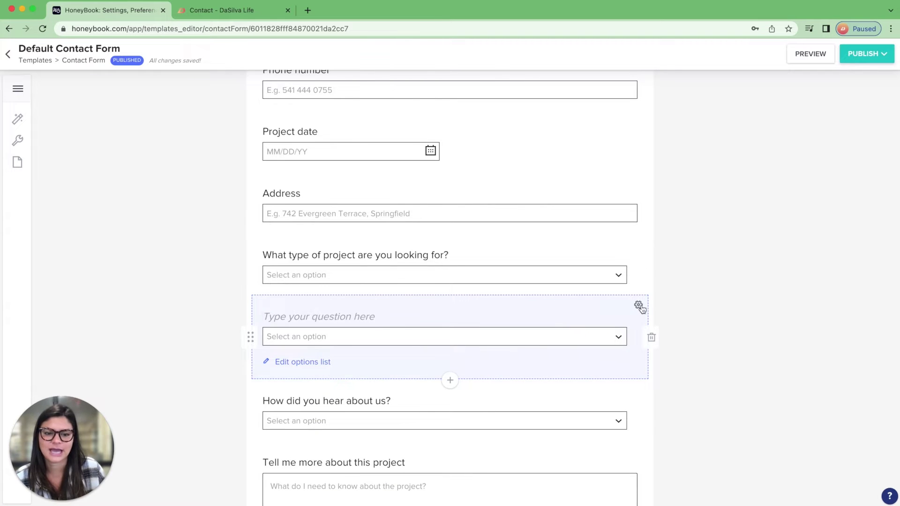
left_click(641, 307)
left_click(572, 226)
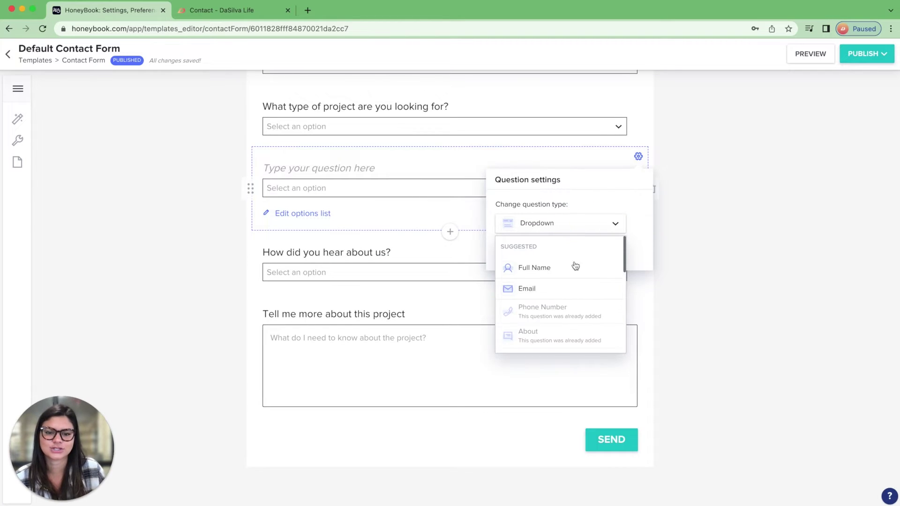
scroll(576, 286, "down", 2)
scroll(586, 277, "up", 2)
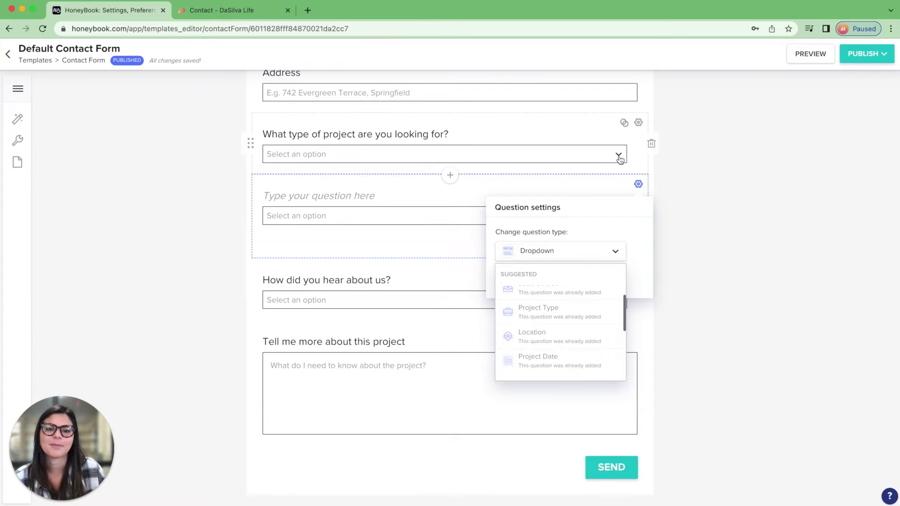
left_click(638, 183)
left_click(651, 216)
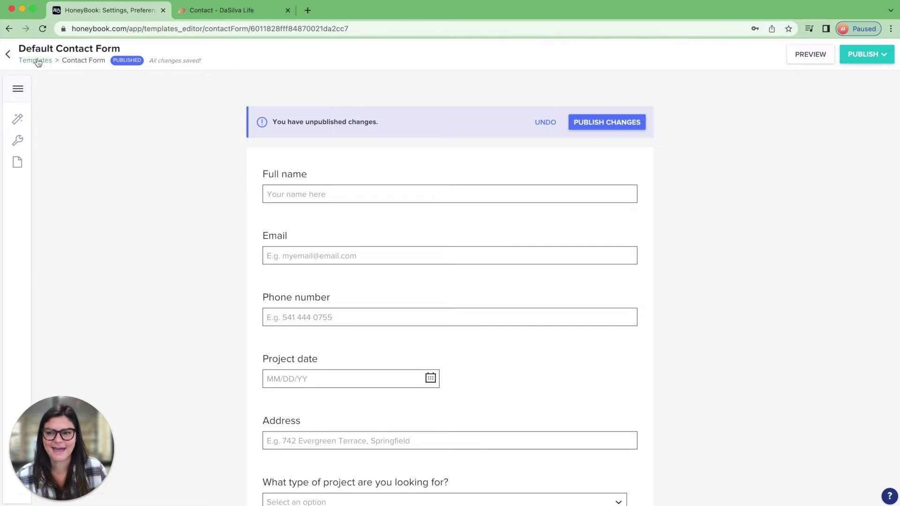
Start a new automation template, title it 'Test Automation', and show its first-action choices
left_click(36, 61)
mouse_move(510, 54)
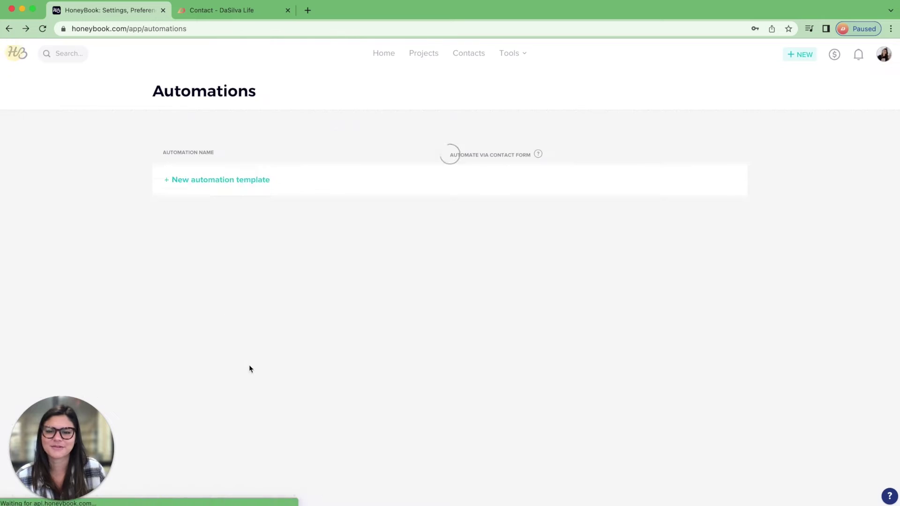
left_click(368, 341)
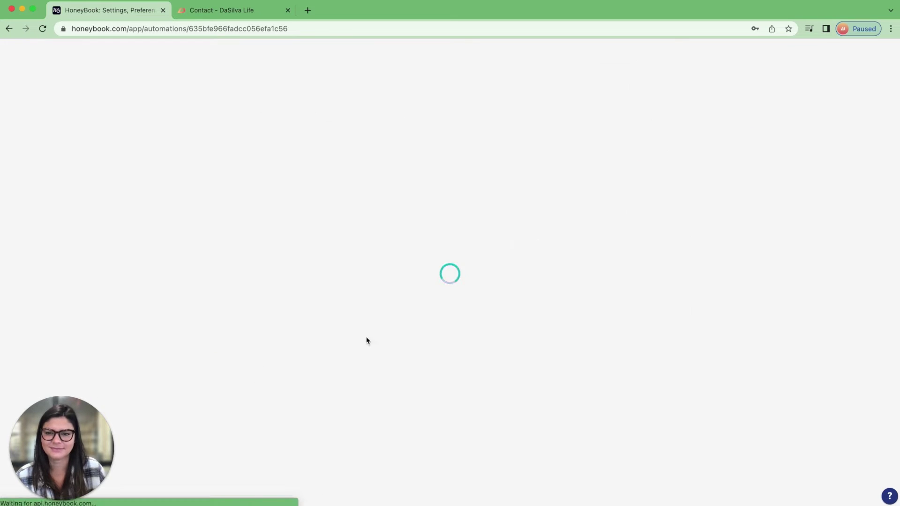
left_click(71, 56)
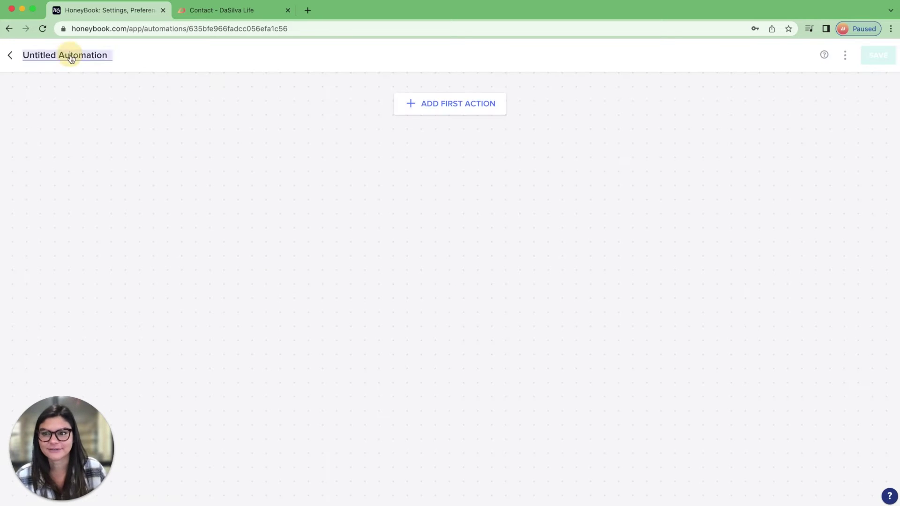
triple_click(71, 56)
type("Test Automation")
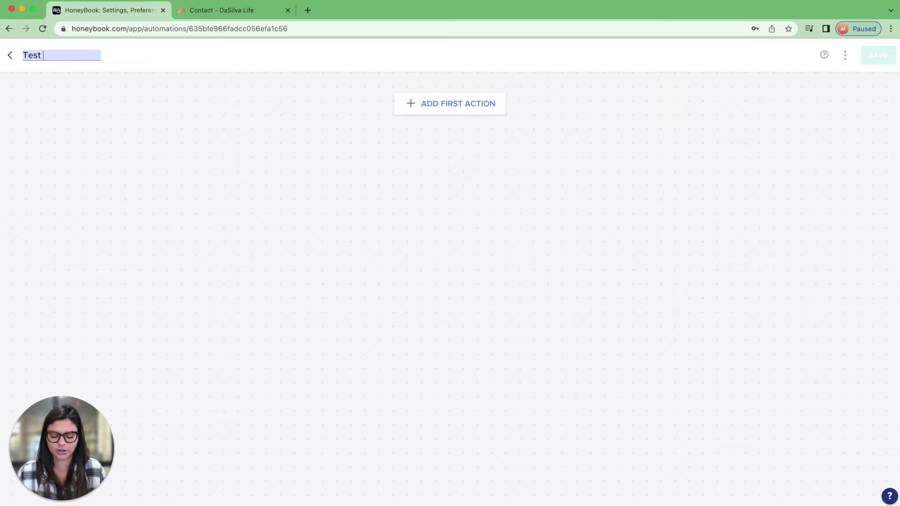
key("Return")
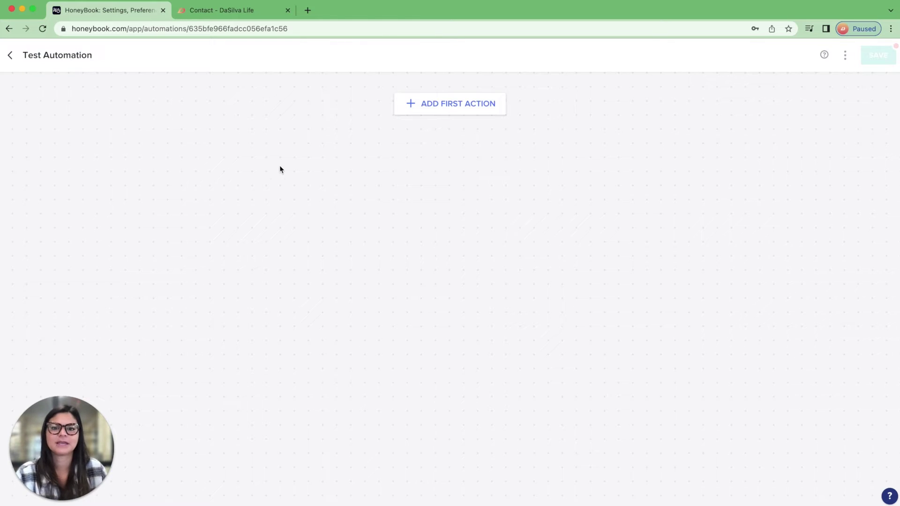
left_click(463, 105)
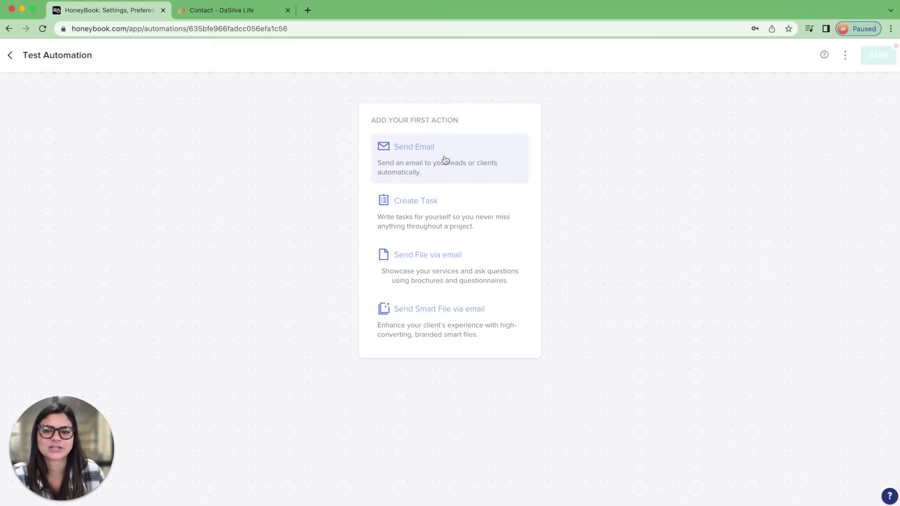
Set the first action to send the Client onboarding questionnaire Smart File via email
left_click(459, 317)
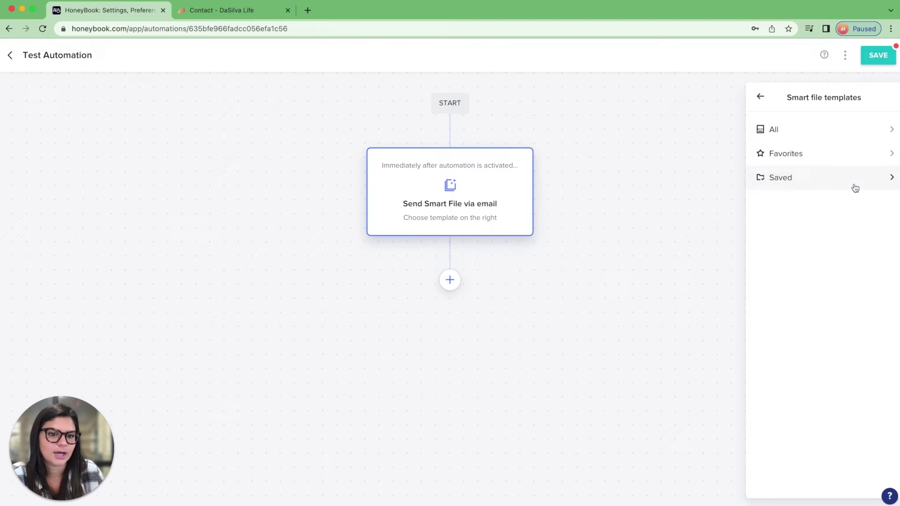
left_click(843, 131)
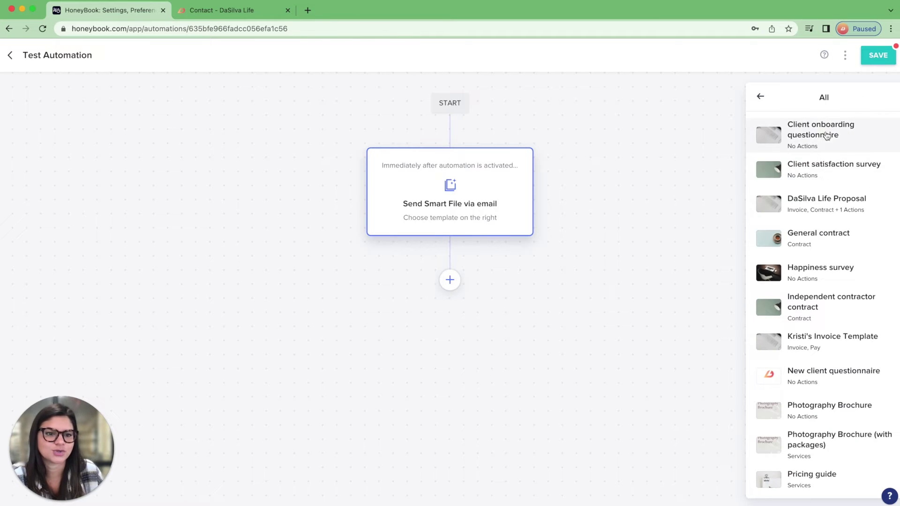
left_click(826, 136)
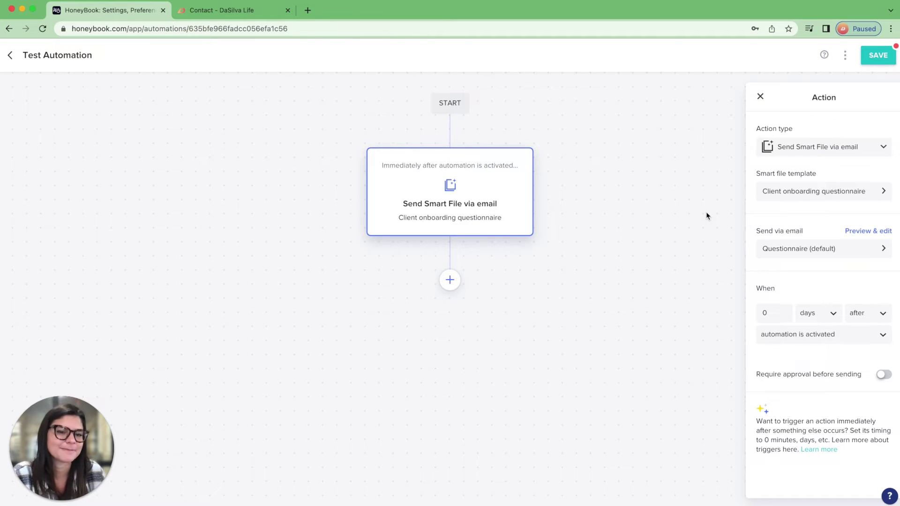
left_click(787, 147)
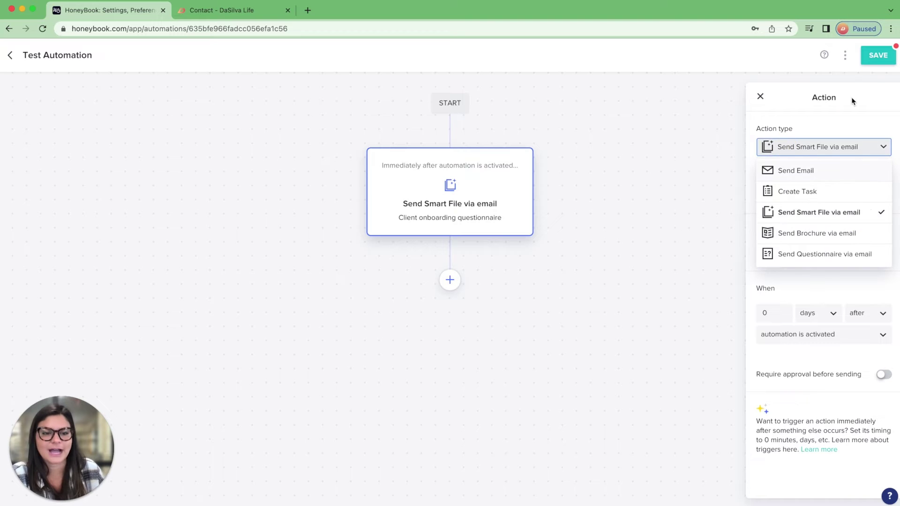
left_click(854, 112)
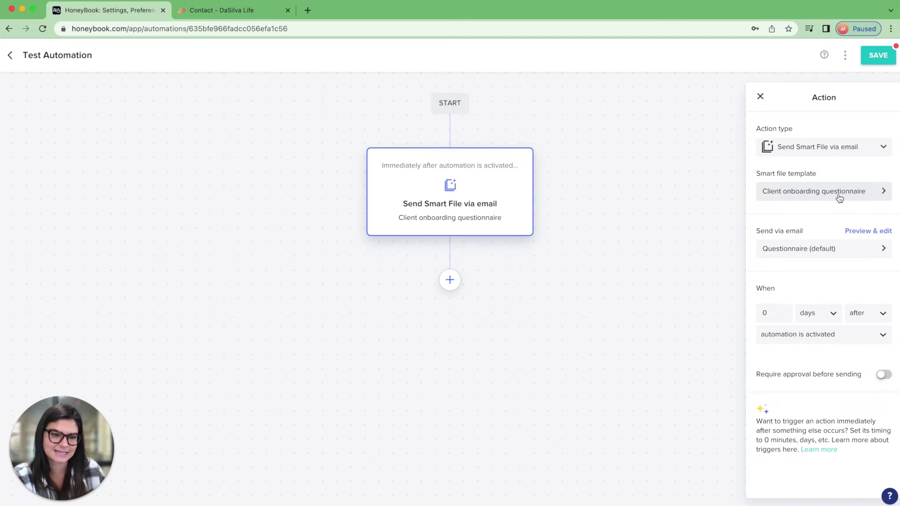
Review the email template list, keeping Questionnaire (default), and return to the step settings
left_click(814, 255)
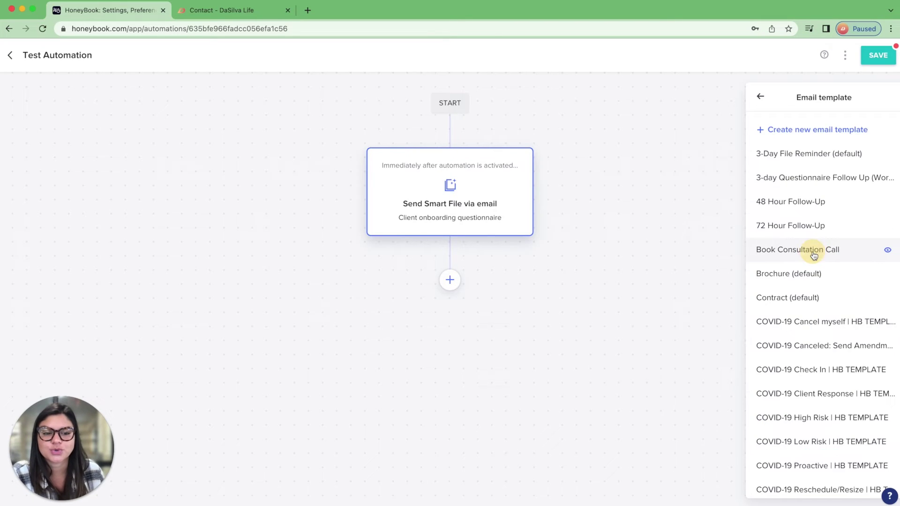
scroll(830, 321, "down", 10)
scroll(832, 322, "up", 10)
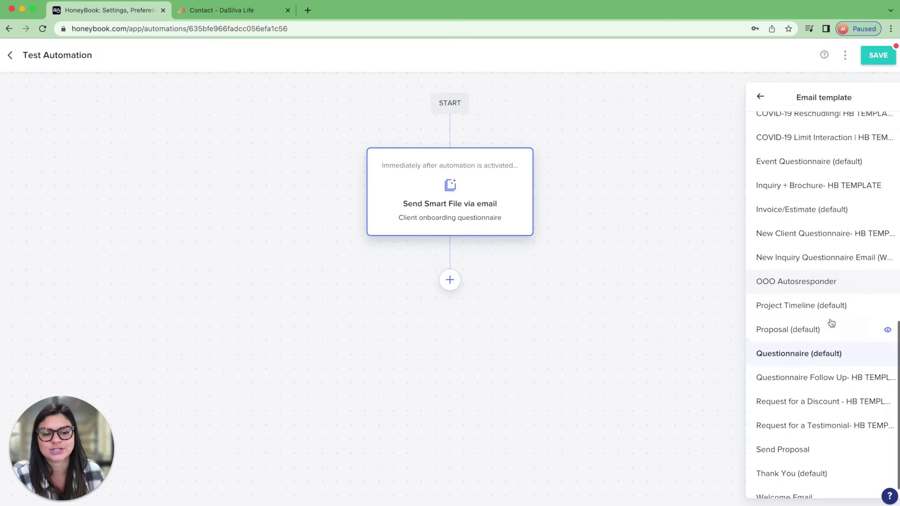
left_click(761, 97)
left_click(859, 230)
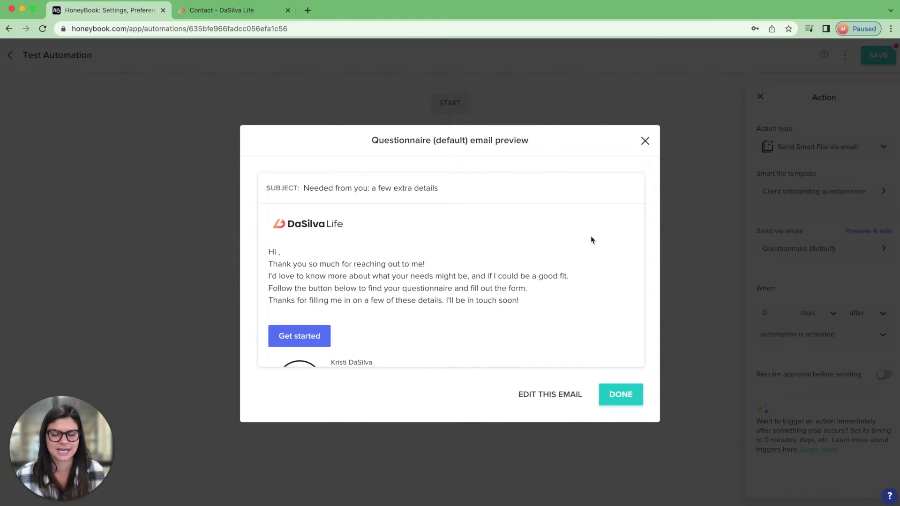
left_click(646, 141)
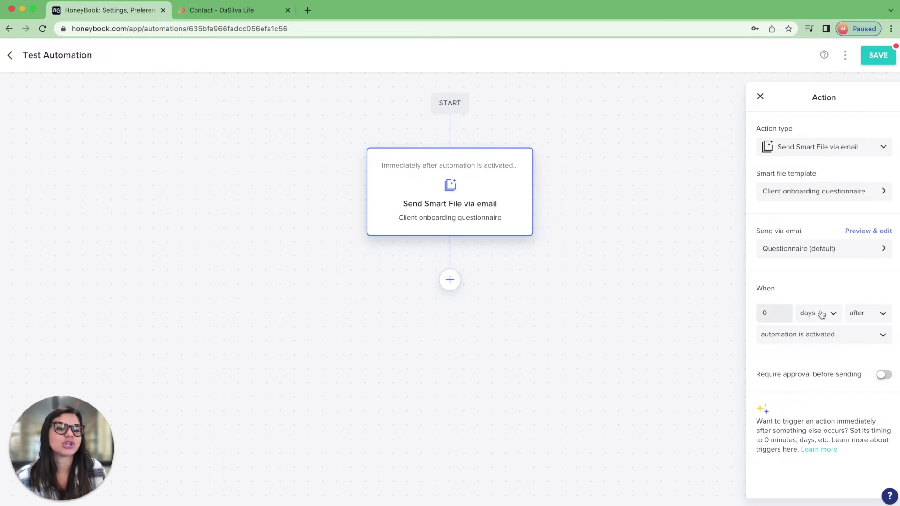
left_click(811, 320)
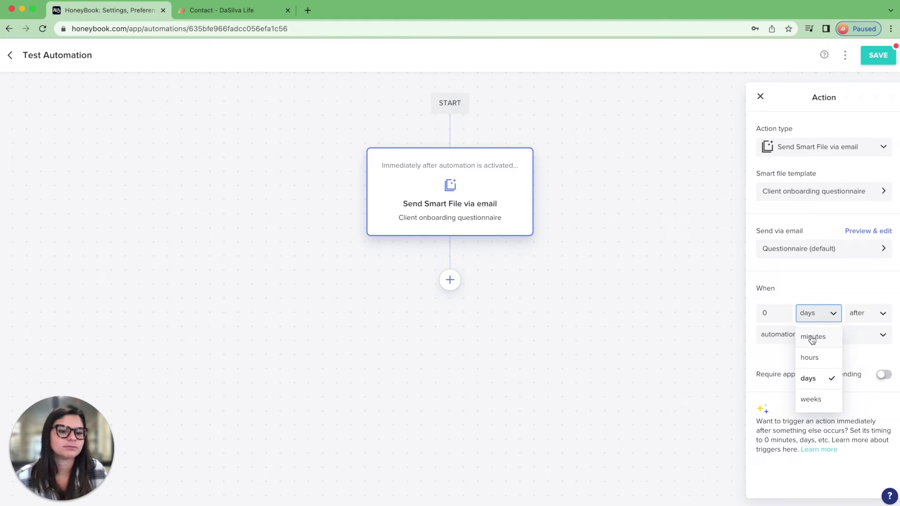
left_click(866, 313)
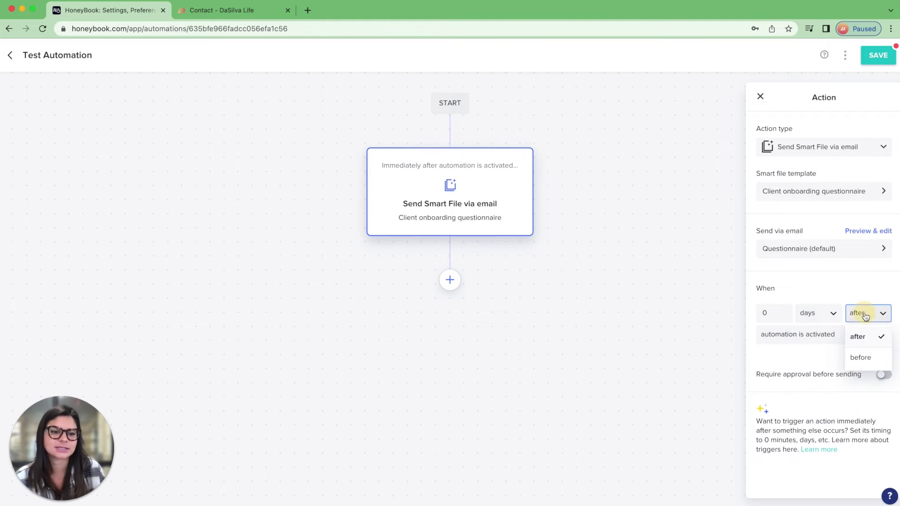
left_click(842, 278)
left_click(793, 342)
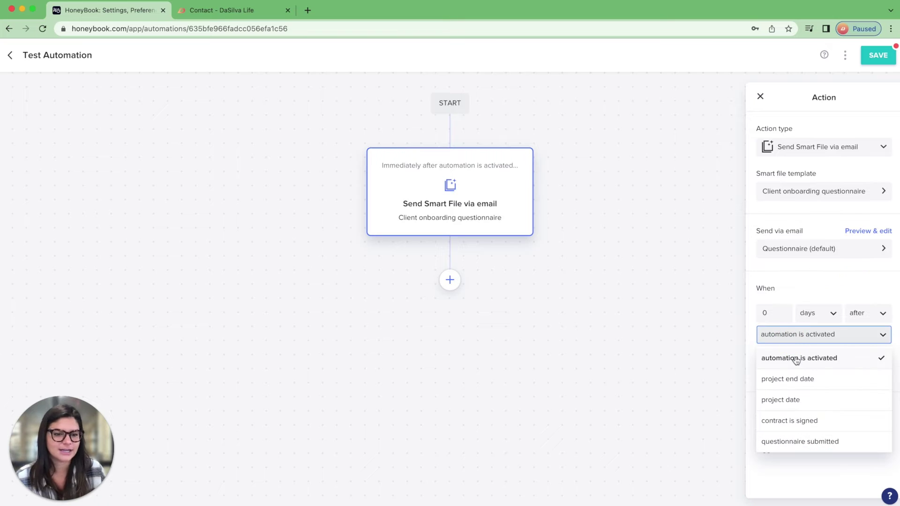
scroll(796, 365, "down", 1)
scroll(796, 364, "down", 3)
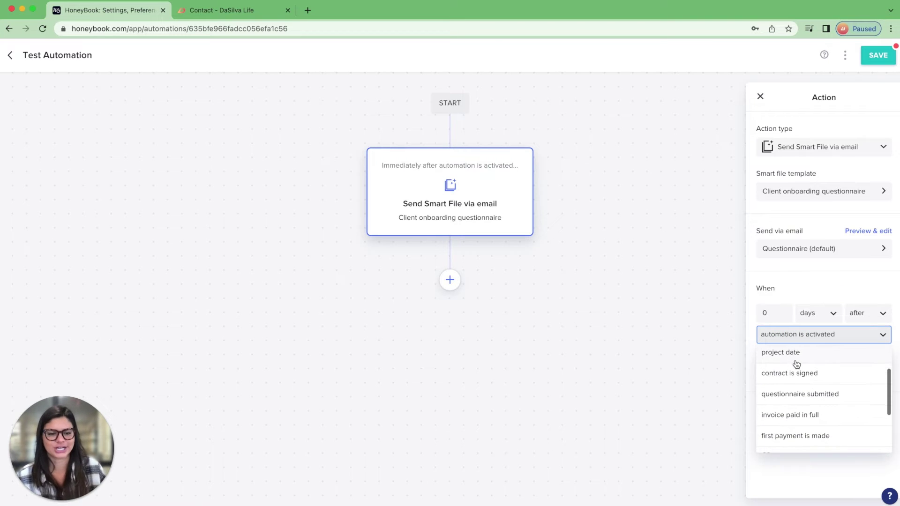
scroll(796, 365, "down", 2)
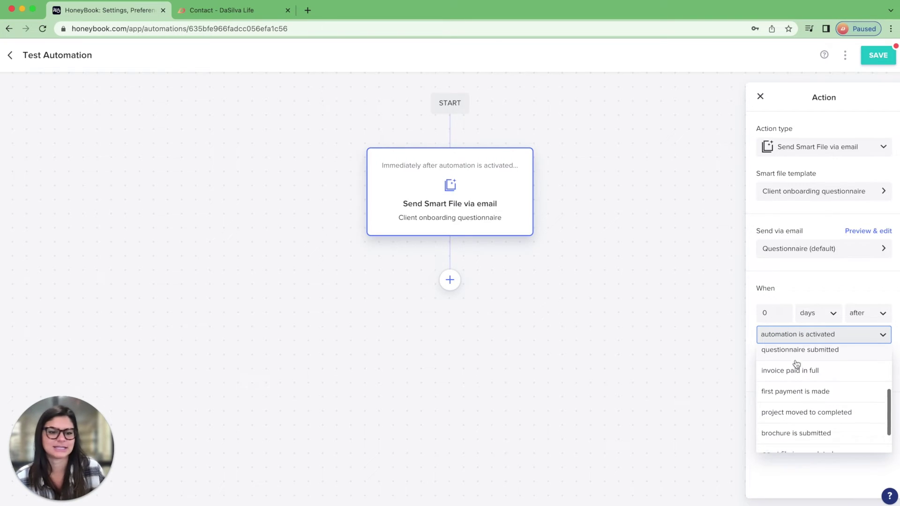
scroll(797, 363, "up", 1)
scroll(797, 363, "down", 2)
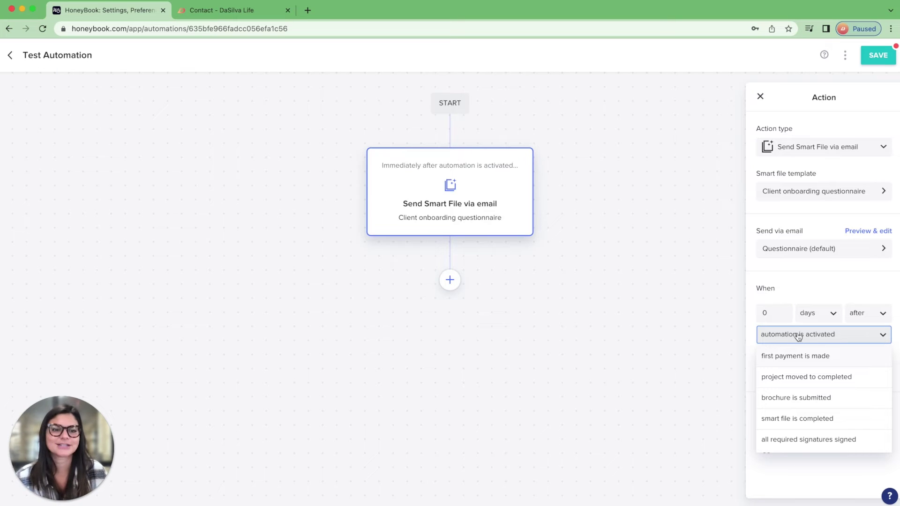
Keep the 'automation is activated' trigger, turn on Require approval before sending, and reopen the step
left_click(798, 336)
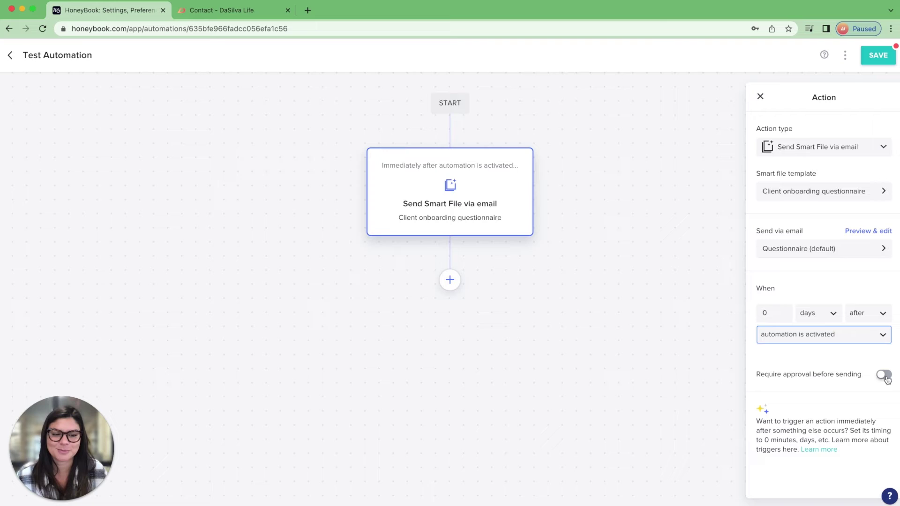
left_click(886, 376)
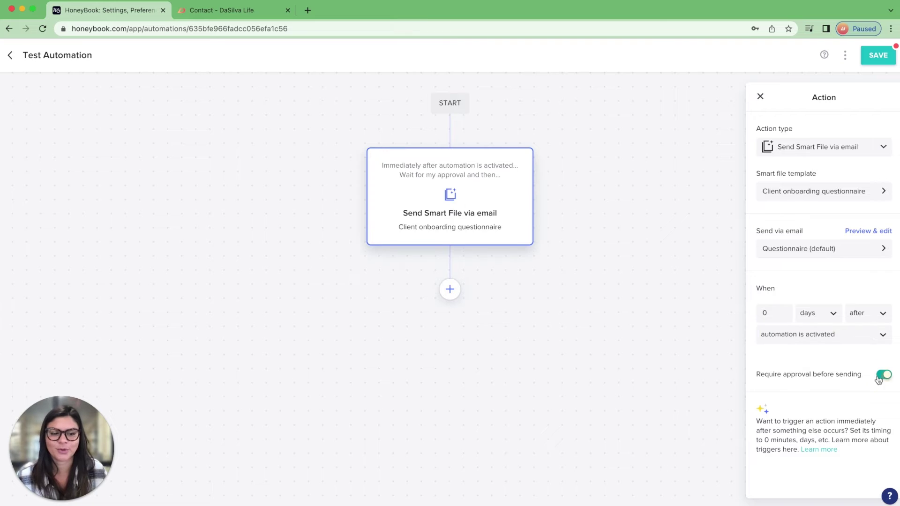
left_click(760, 99)
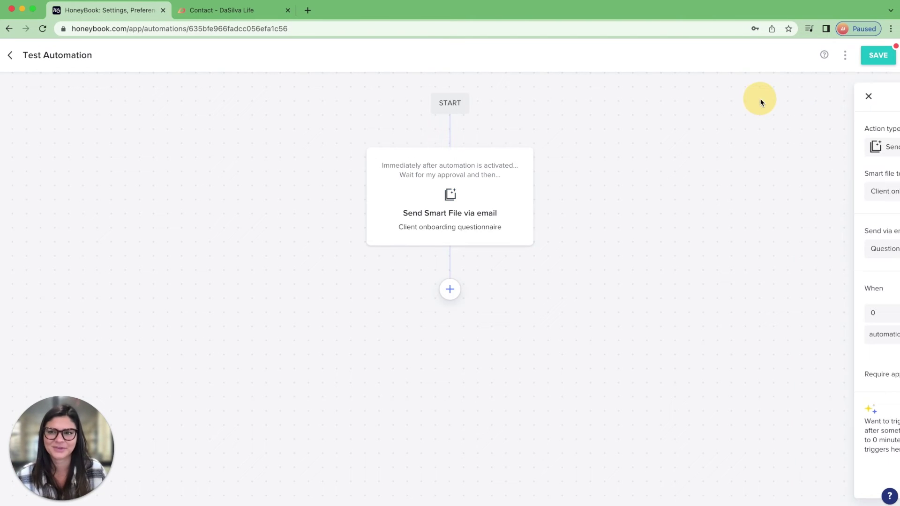
left_click(507, 172)
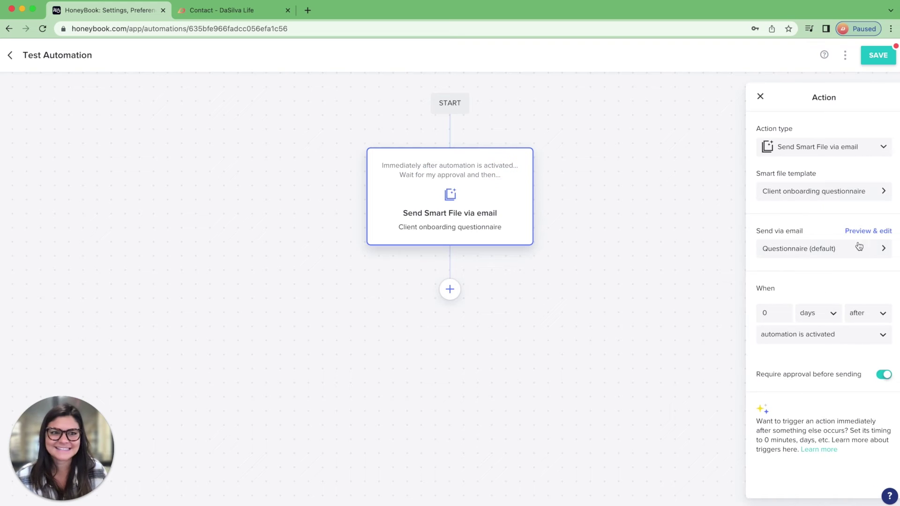
Change the step to a Create Task action named 'Send client gift'
left_click(799, 148)
left_click(799, 192)
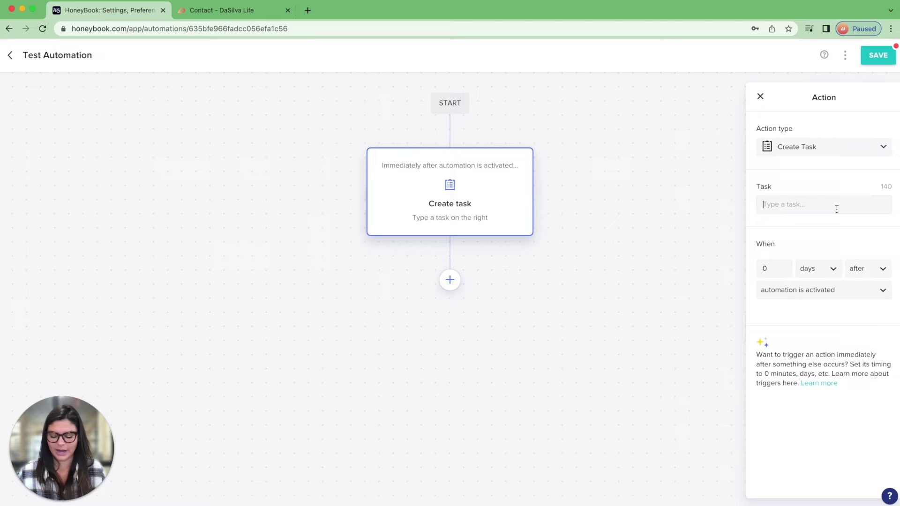
type("Send client")
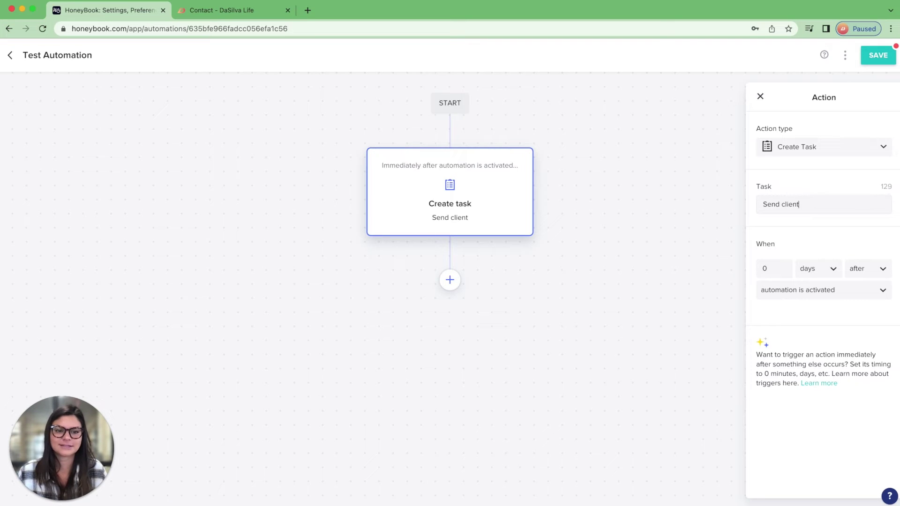
type(" gift")
Schedule the task 1 week before the project date and close its settings
left_click(774, 273)
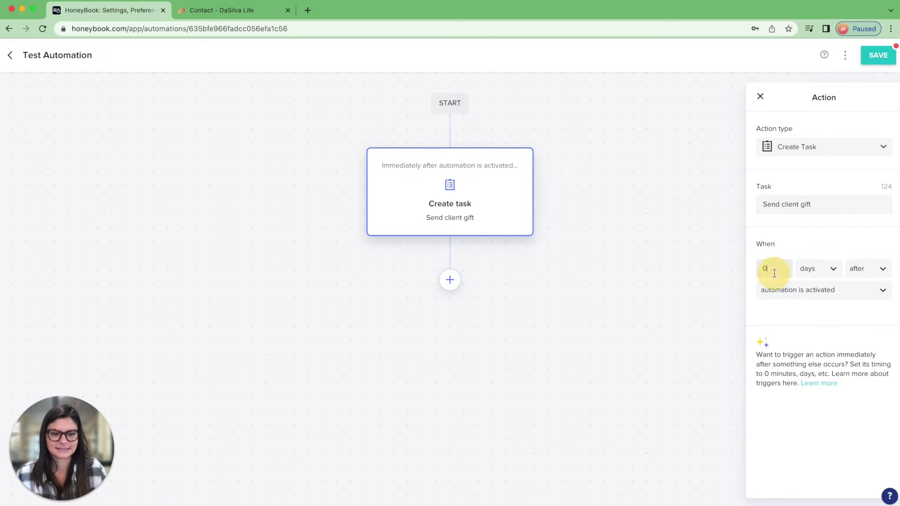
key("BackSpace")
type("1")
left_click(809, 269)
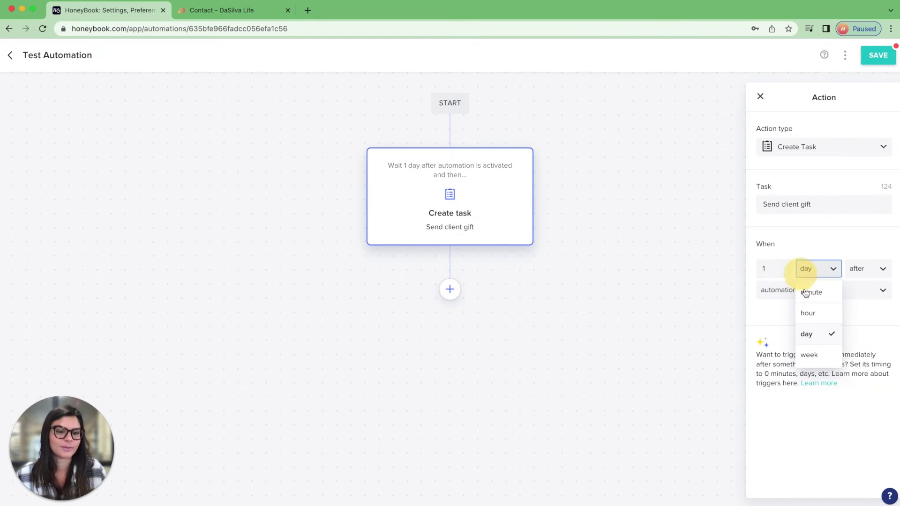
left_click(820, 356)
left_click(858, 268)
left_click(864, 312)
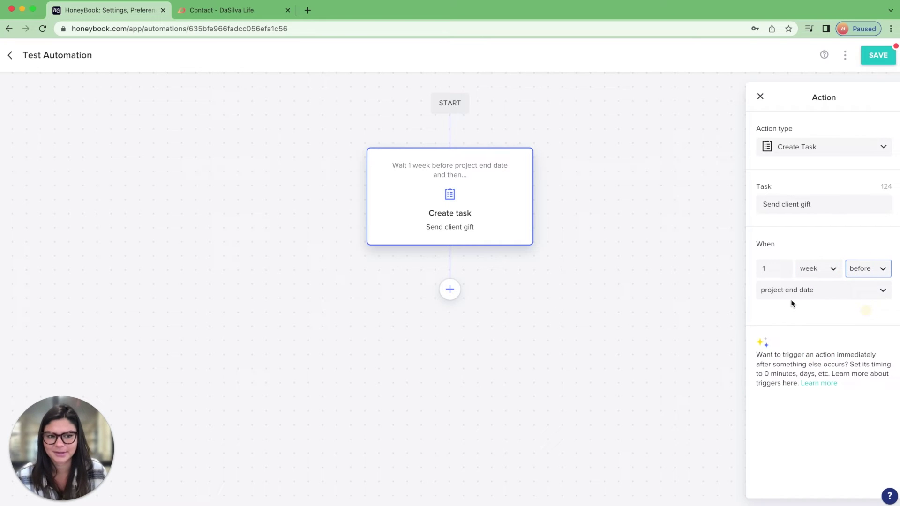
left_click(794, 294)
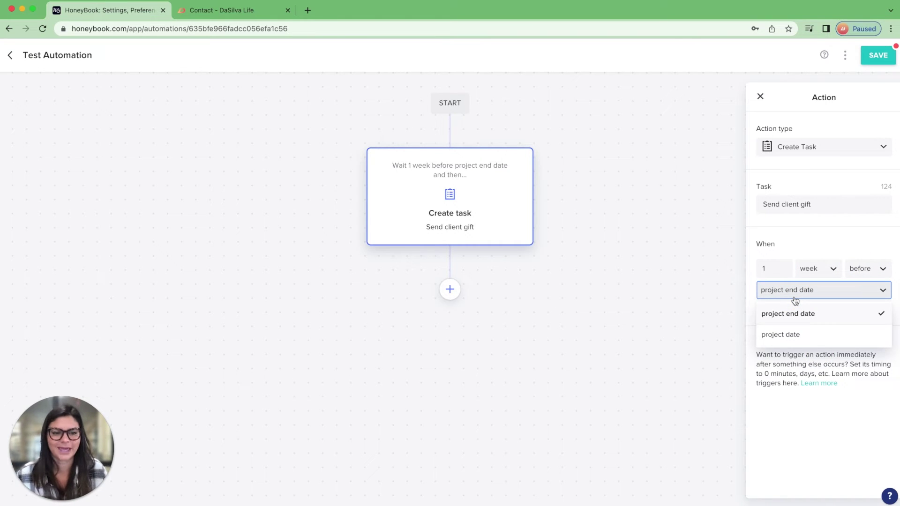
left_click(800, 335)
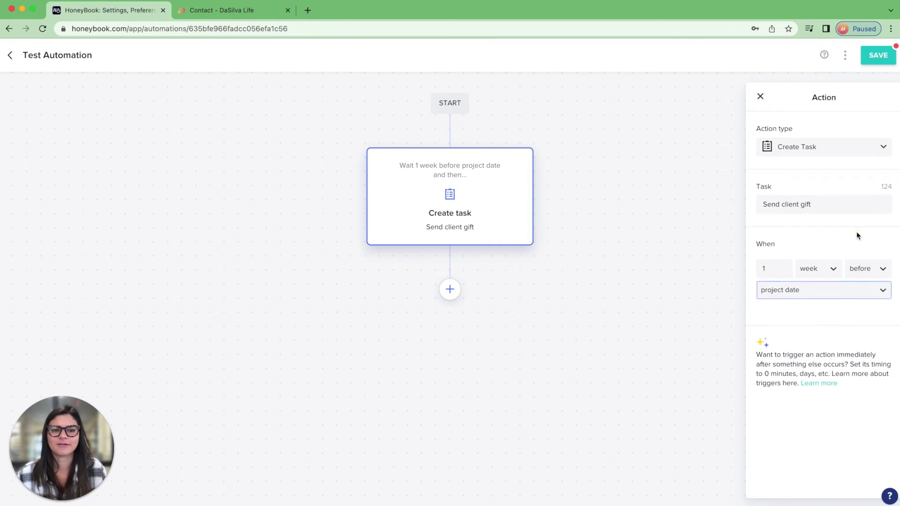
left_click(647, 227)
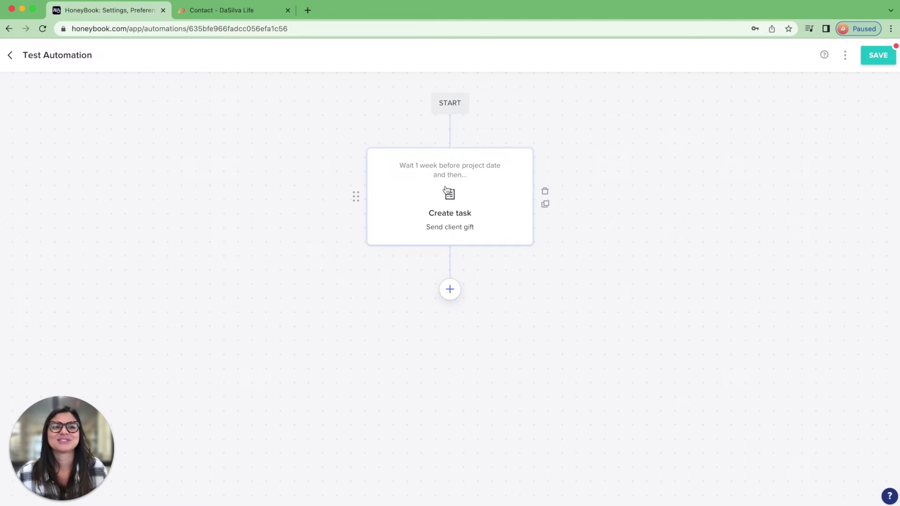
Save the automation and open the Send Smart File step that sends the Multi-Page Brochure
left_click(879, 57)
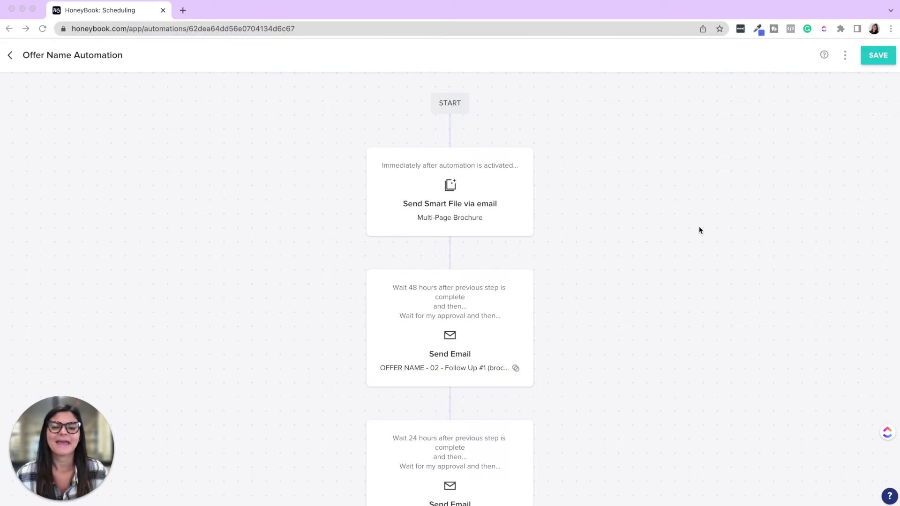
scroll(483, 214, "down", 2)
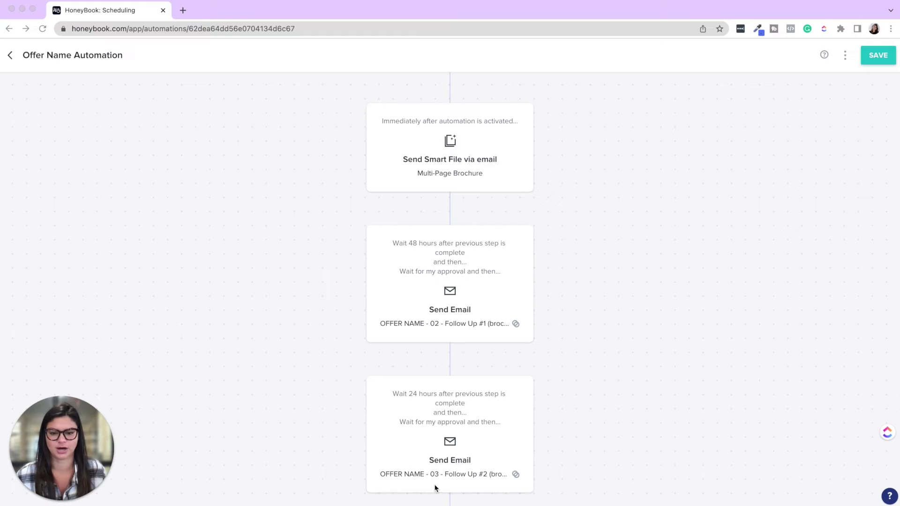
scroll(432, 476, "down", 1)
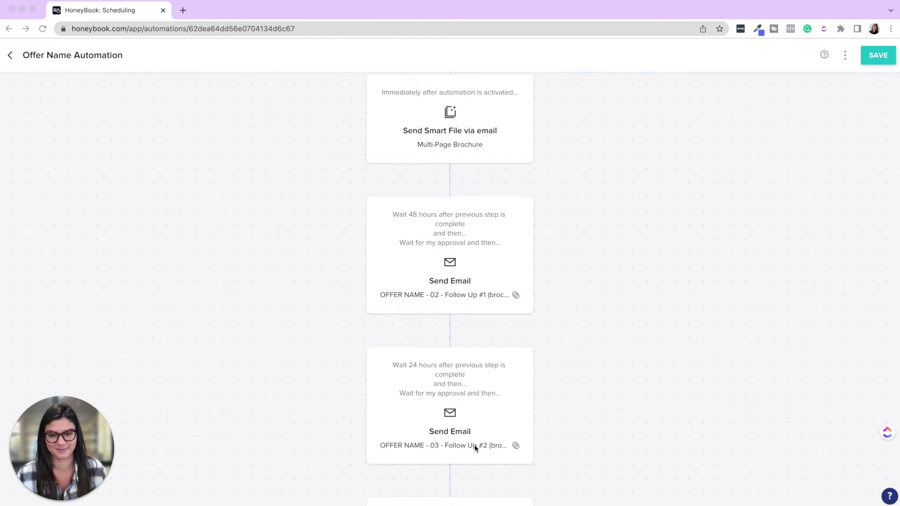
scroll(483, 390, "up", 3)
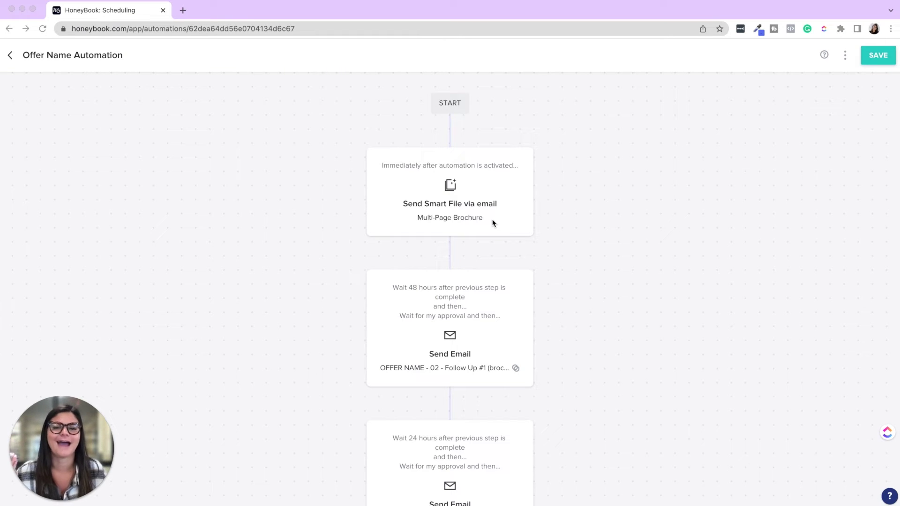
left_click(677, 147)
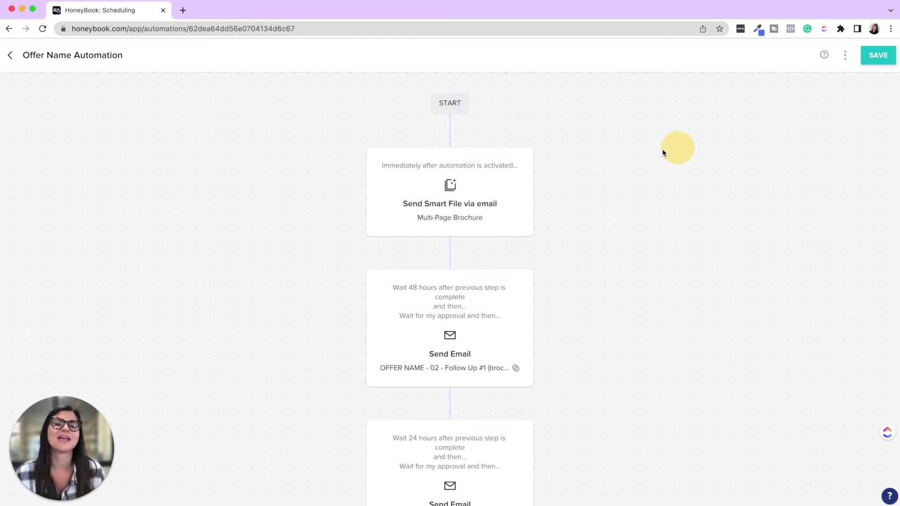
left_click(459, 202)
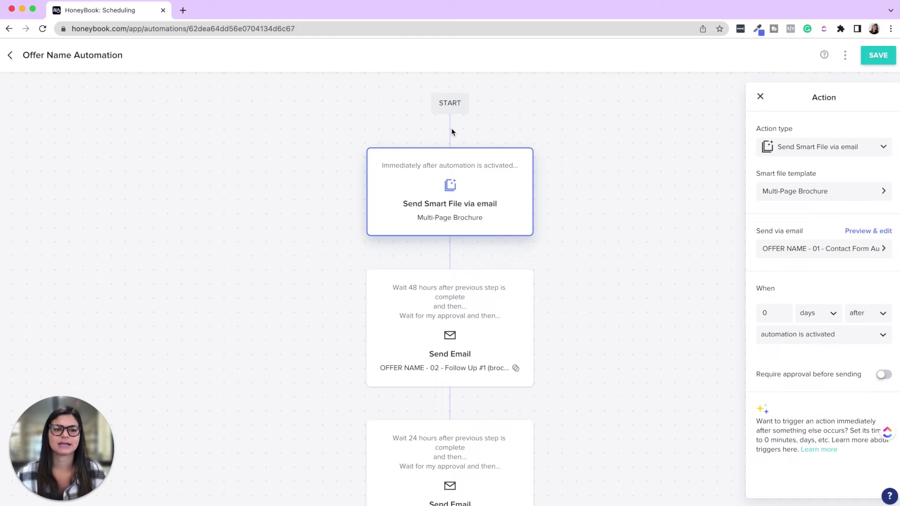
mouse_move(365, 214)
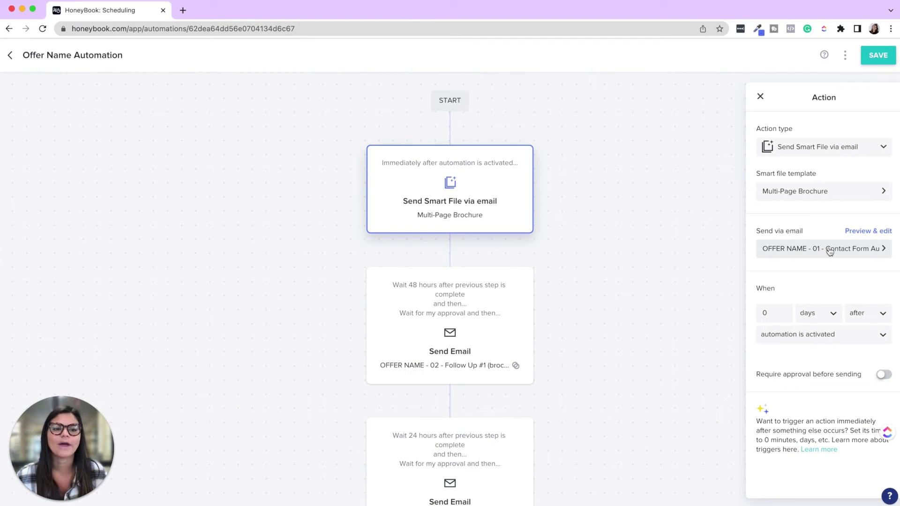
left_click(872, 231)
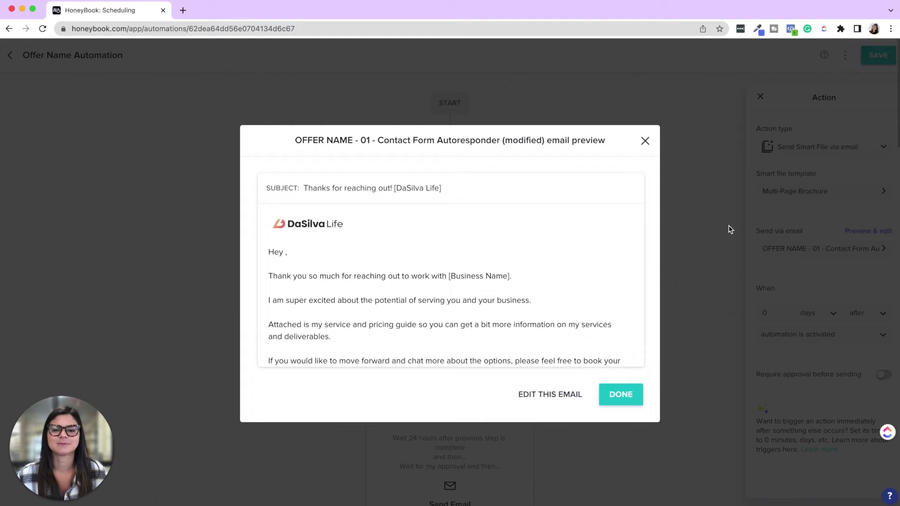
scroll(401, 277, "down", 2)
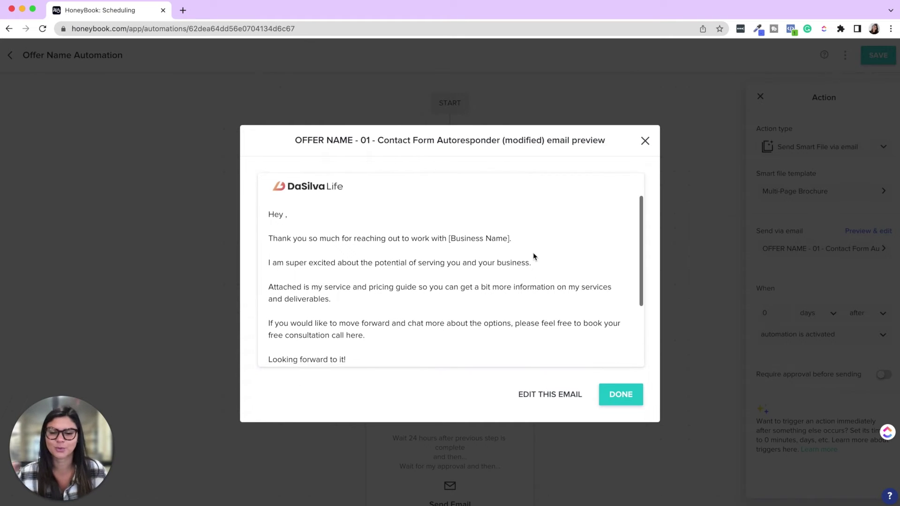
scroll(533, 256, "down", 2)
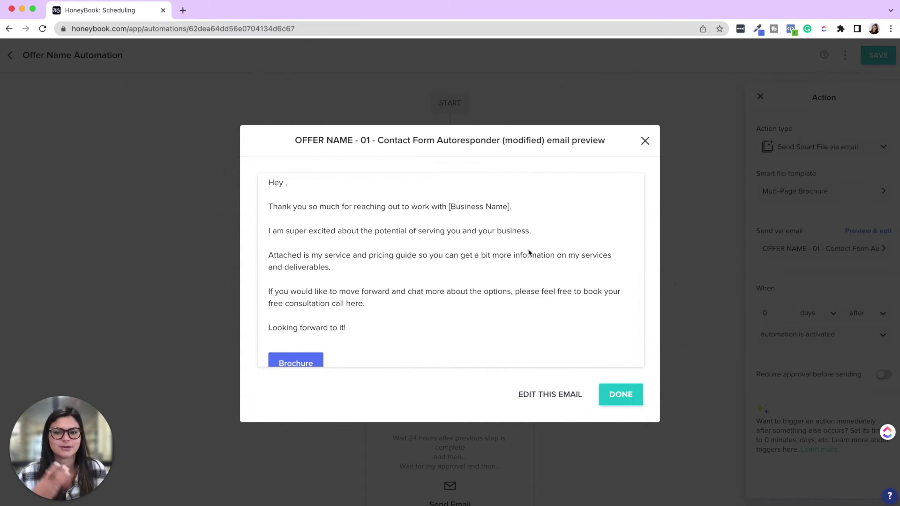
scroll(539, 242, "down", 2)
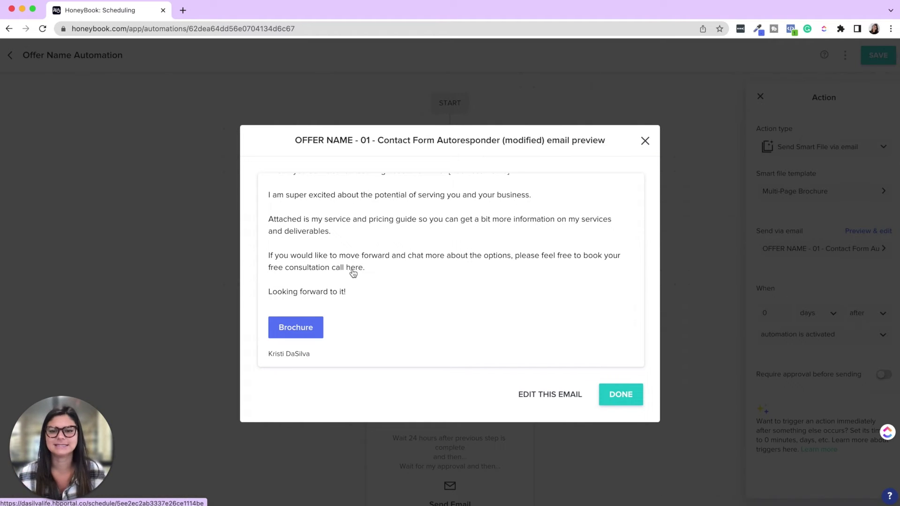
scroll(329, 278, "down", 2)
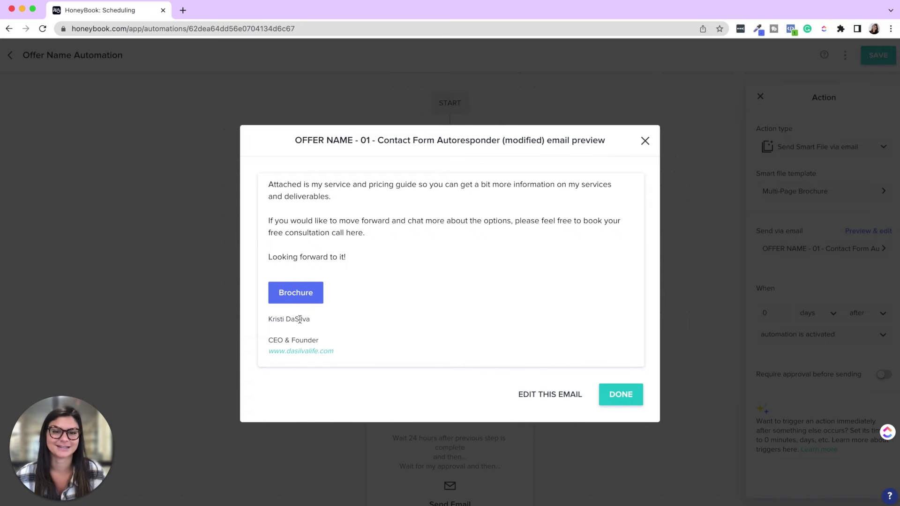
left_click(644, 141)
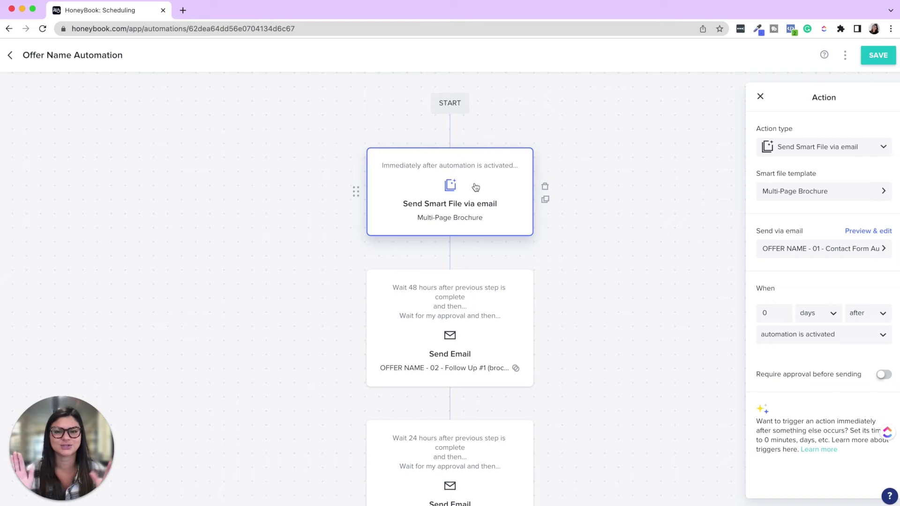
Open the 'OFFER NAME - 02 - Follow Up #1' email step, sent after 48 hours with approval required
scroll(476, 187, "down", 4)
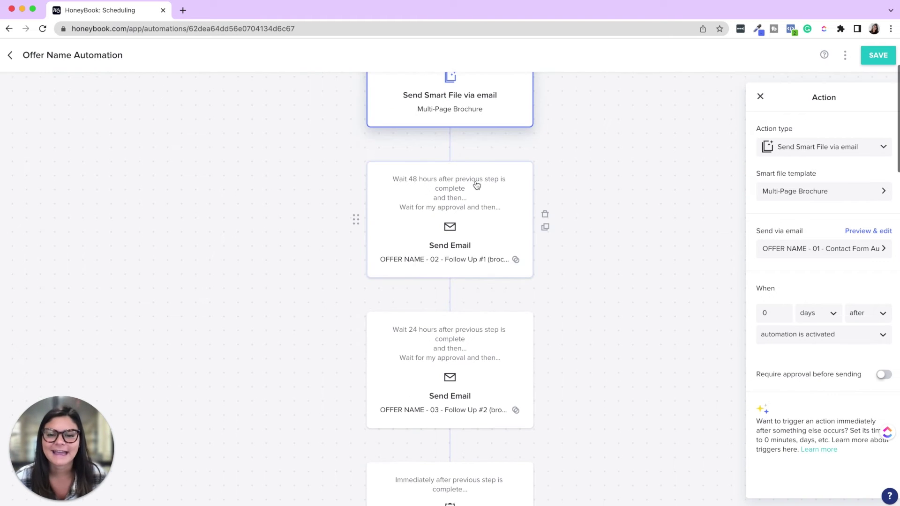
scroll(456, 369, "down", 1)
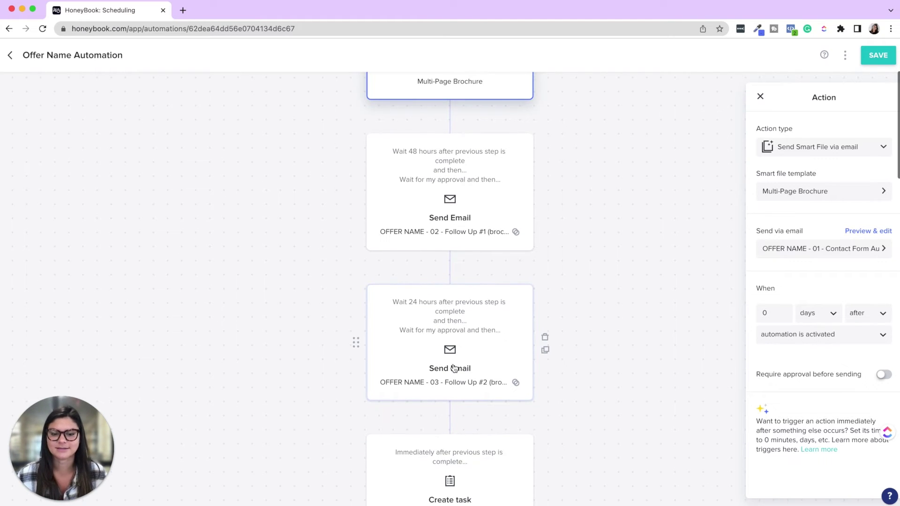
left_click(480, 214)
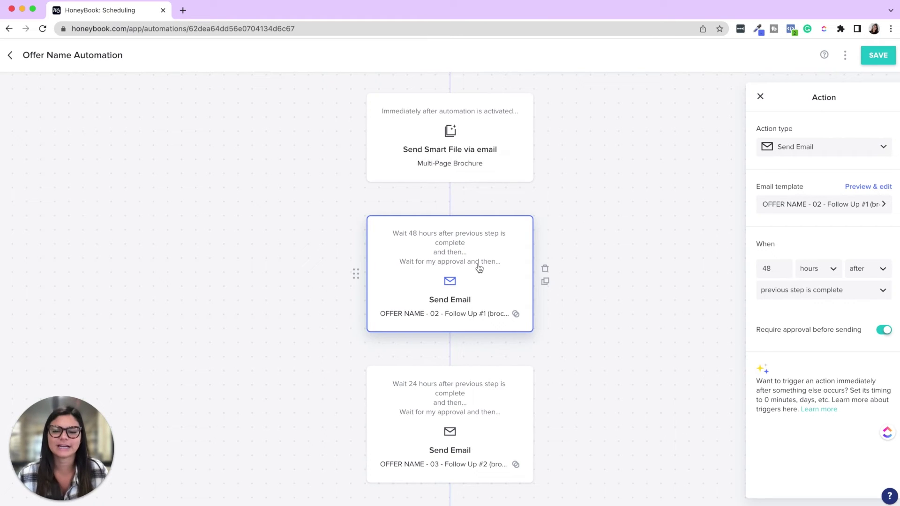
Inspect the consult call task's settings in the automation flow
scroll(479, 269, "down", 2)
scroll(479, 268, "down", 1)
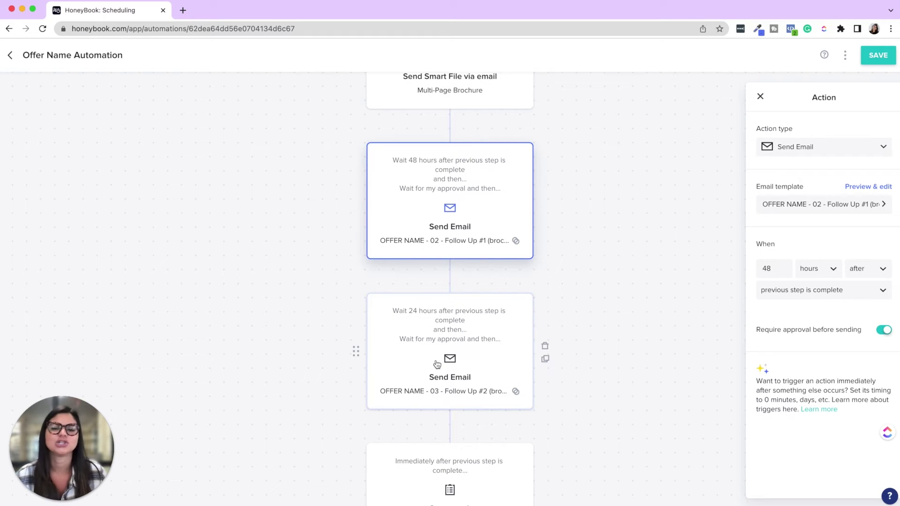
scroll(437, 364, "down", 4)
scroll(437, 367, "down", 2)
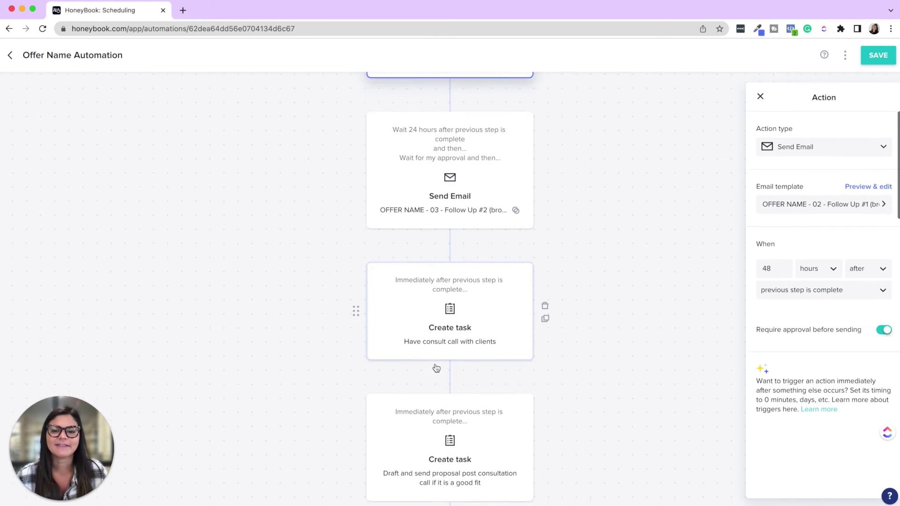
left_click(471, 282)
Check the timing and approval settings of the proposal follow-up email
scroll(471, 282, "down", 3)
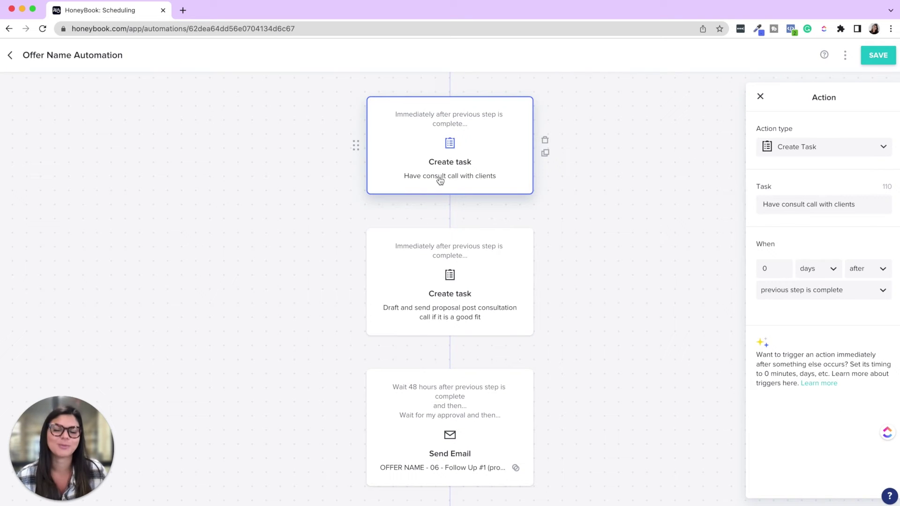
scroll(451, 109, "down", 2)
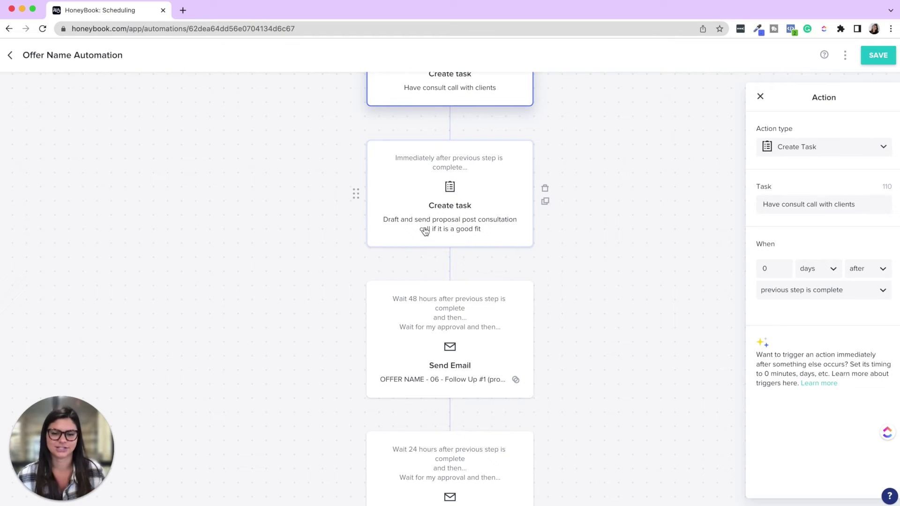
scroll(425, 231, "down", 1)
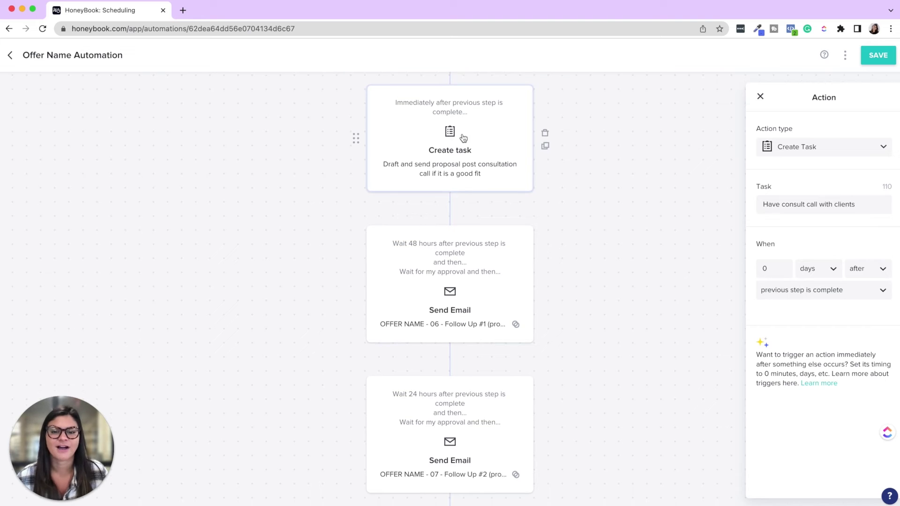
scroll(463, 138, "down", 1)
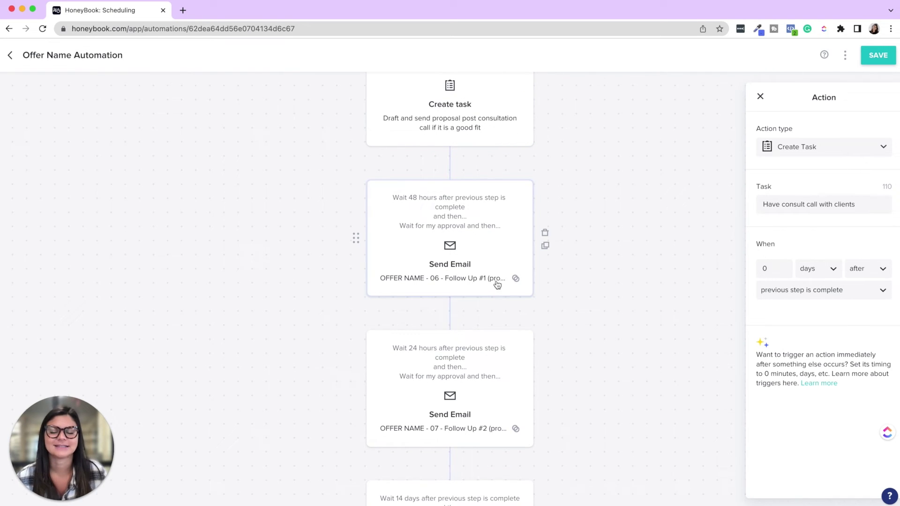
scroll(498, 285, "down", 1)
scroll(475, 293, "down", 3)
scroll(475, 291, "up", 2)
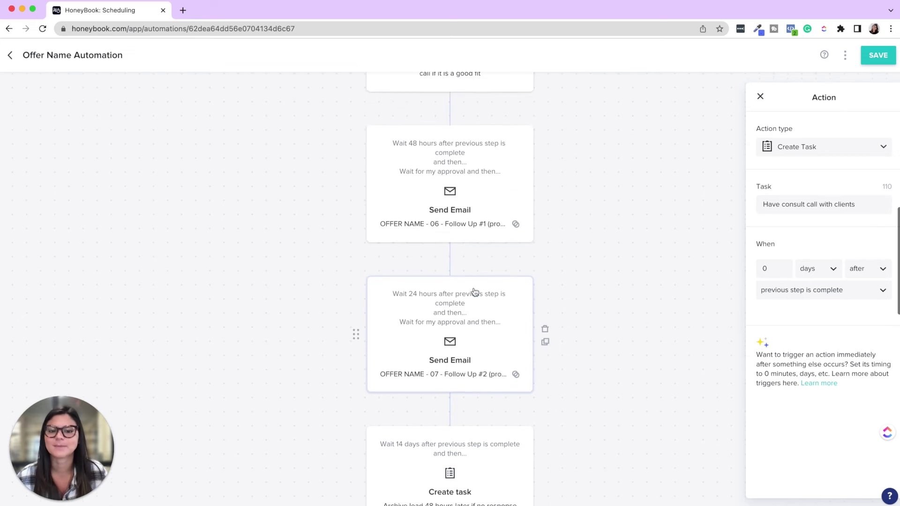
scroll(475, 292, "up", 1)
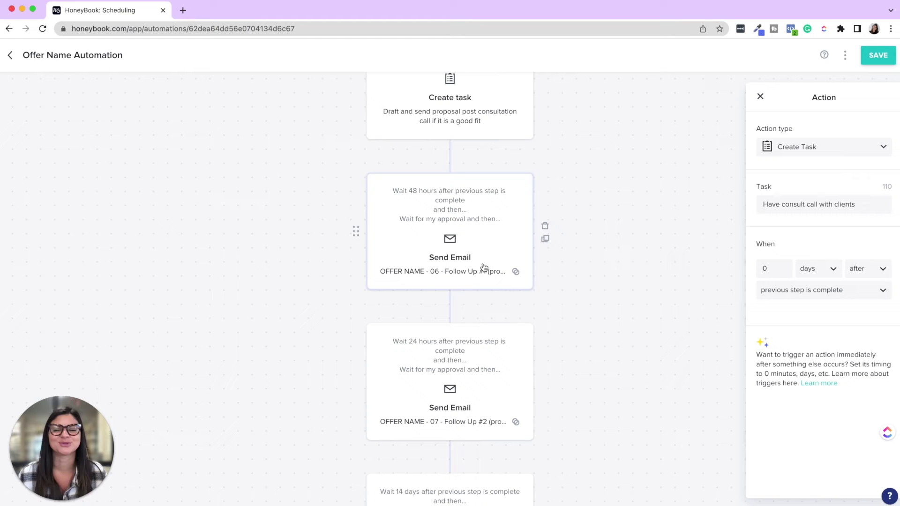
left_click(469, 231)
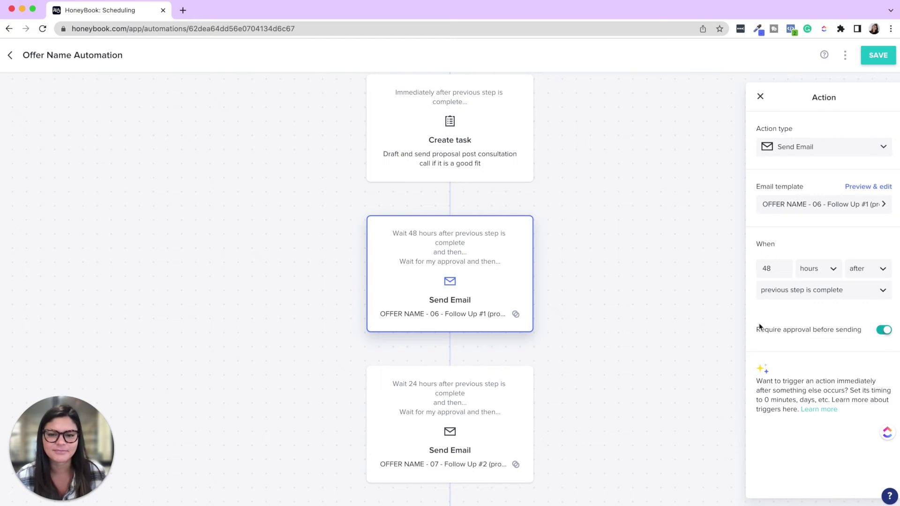
View the archive lead task, then the 'OFFER NAME - 08 - Welcome Email' step settings
scroll(521, 282, "down", 2)
scroll(431, 352, "down", 10)
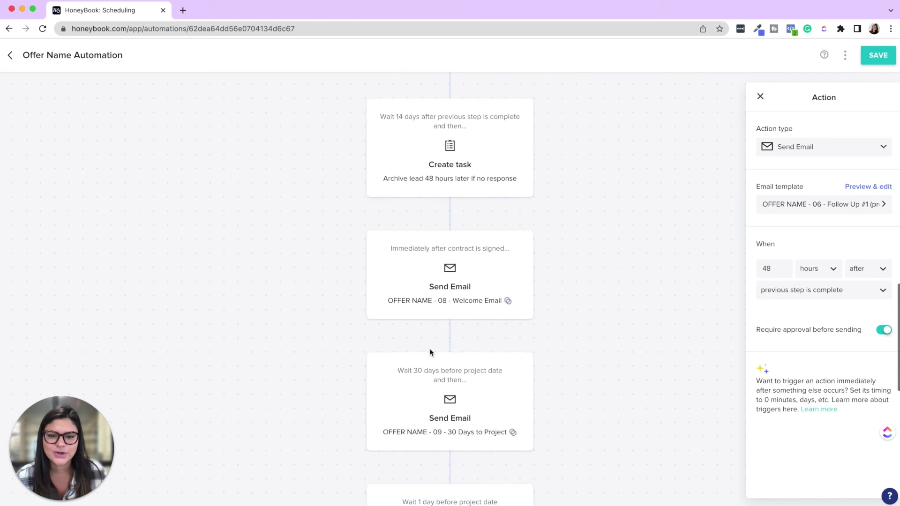
left_click(409, 155)
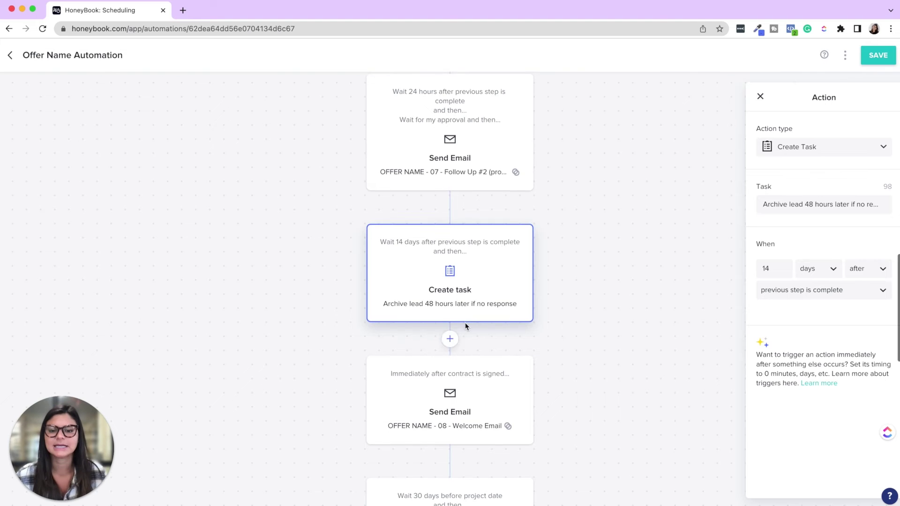
scroll(464, 321, "down", 3)
left_click(443, 295)
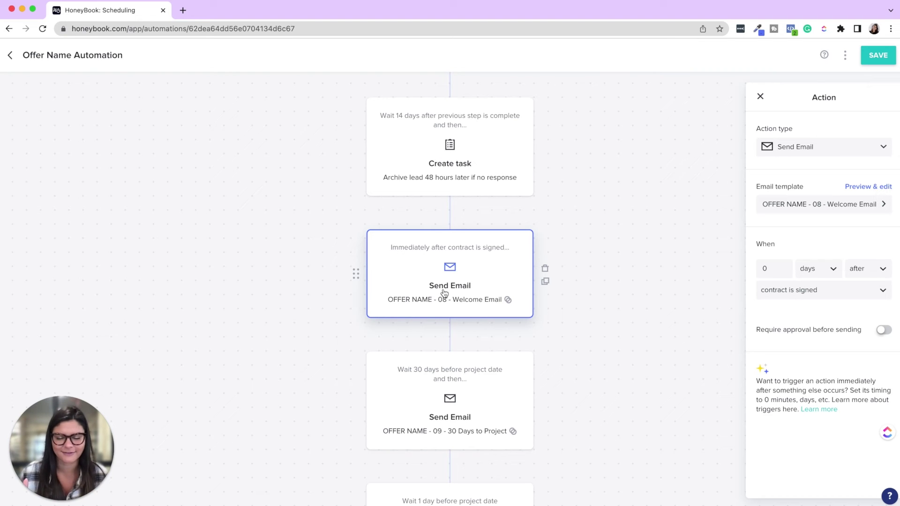
scroll(444, 293, "down", 5)
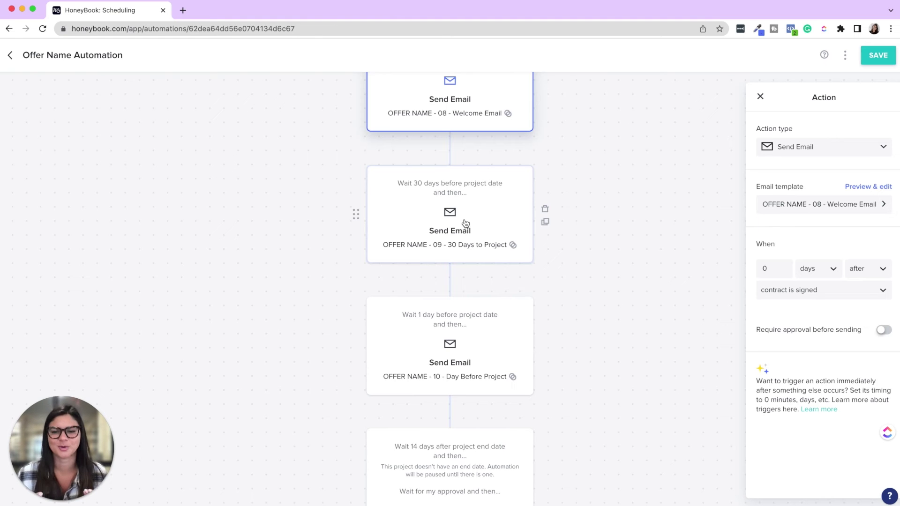
scroll(466, 223, "down", 5)
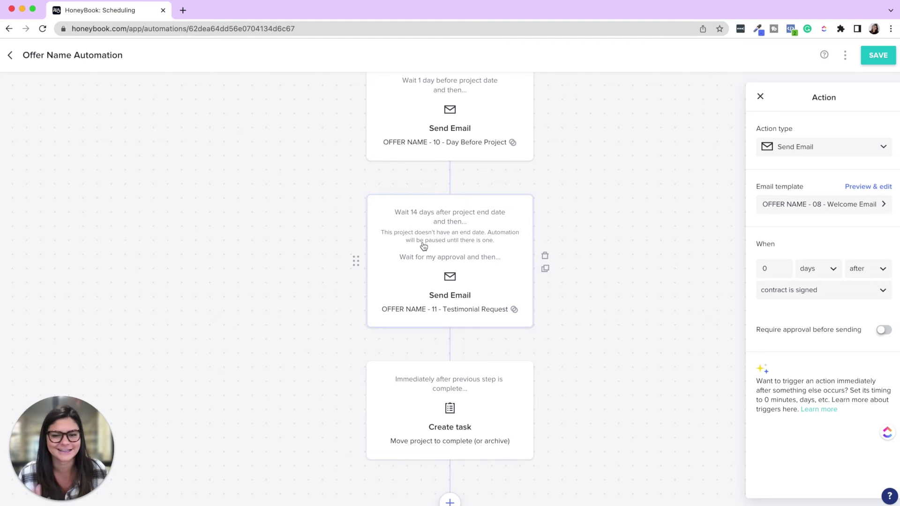
Review the timing unit options, keep 'days', and close the Action settings panel
scroll(461, 212, "down", 3)
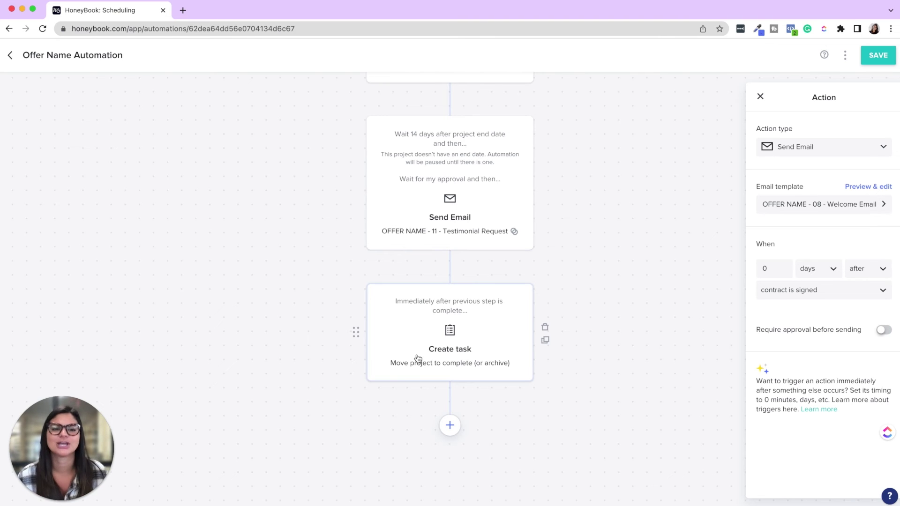
left_click(817, 268)
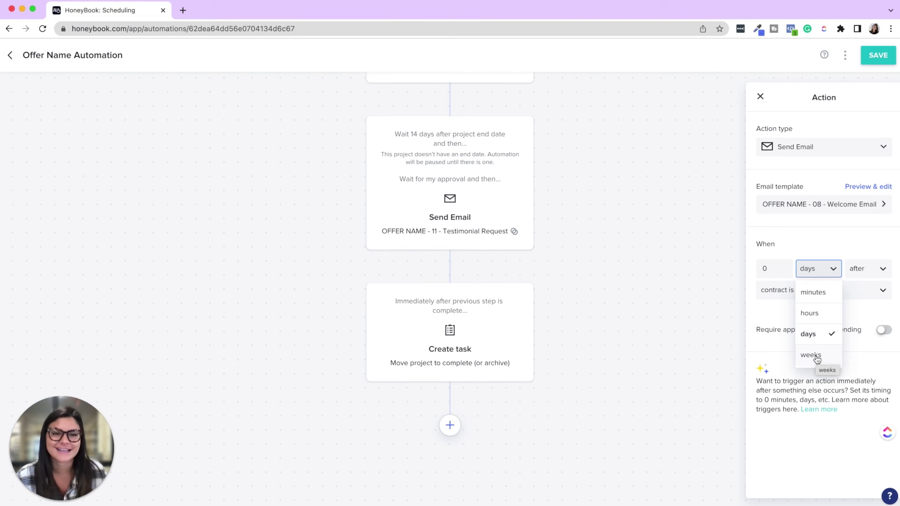
left_click(854, 247)
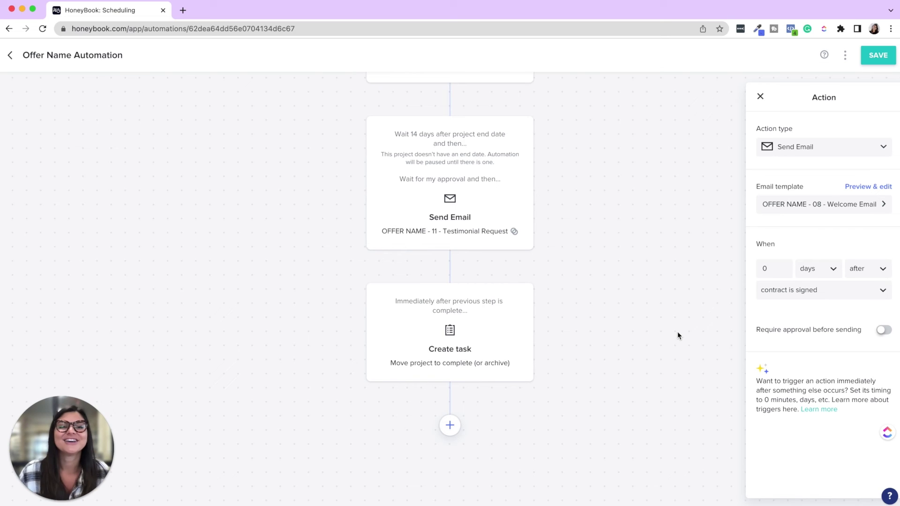
left_click(760, 97)
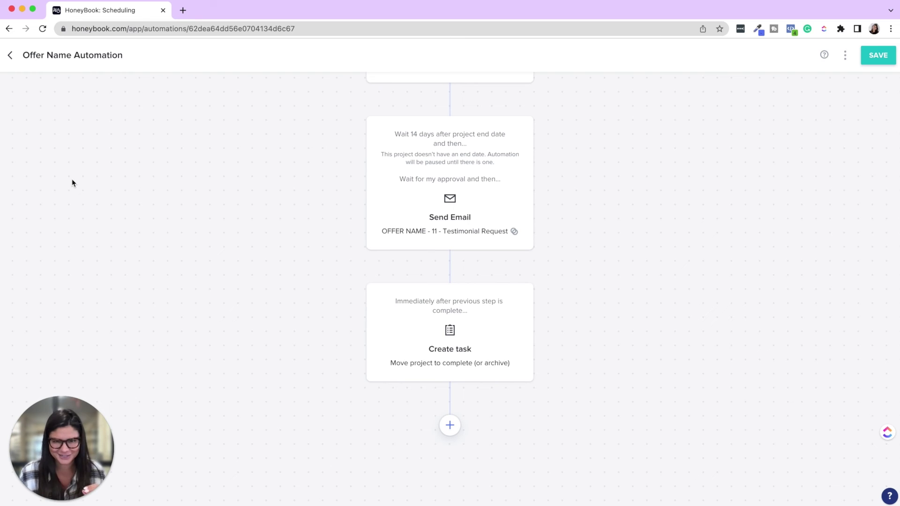
scroll(84, 174, "up", 9)
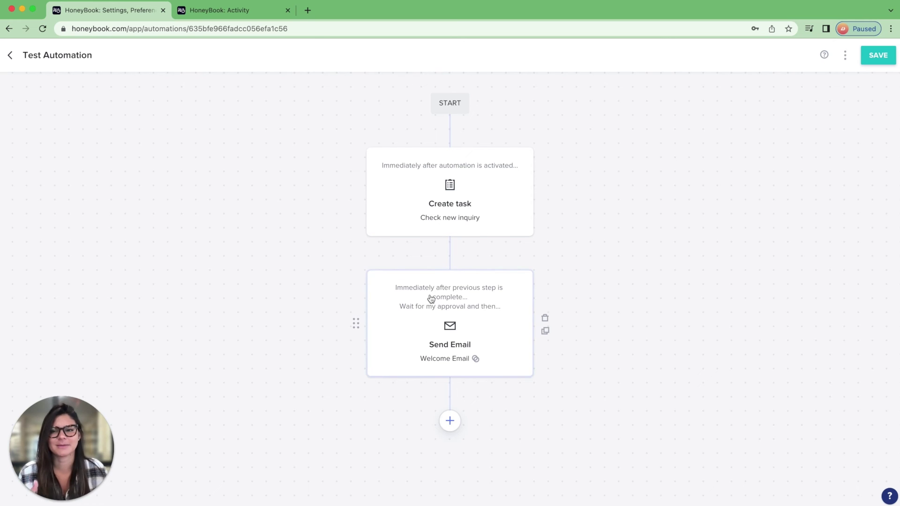
Quick-apply Test Automation to the HoneyBook Build project and accept the missing-date warning
left_click(209, 17)
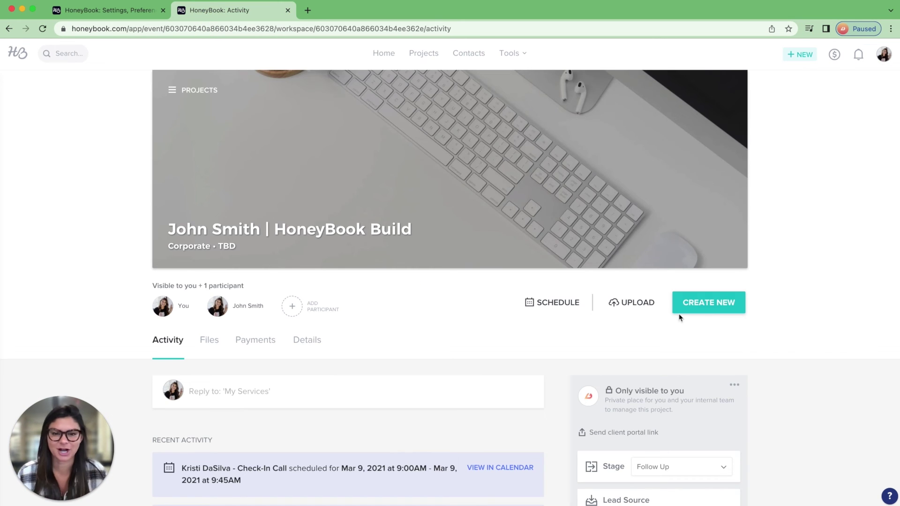
scroll(702, 363, "down", 10)
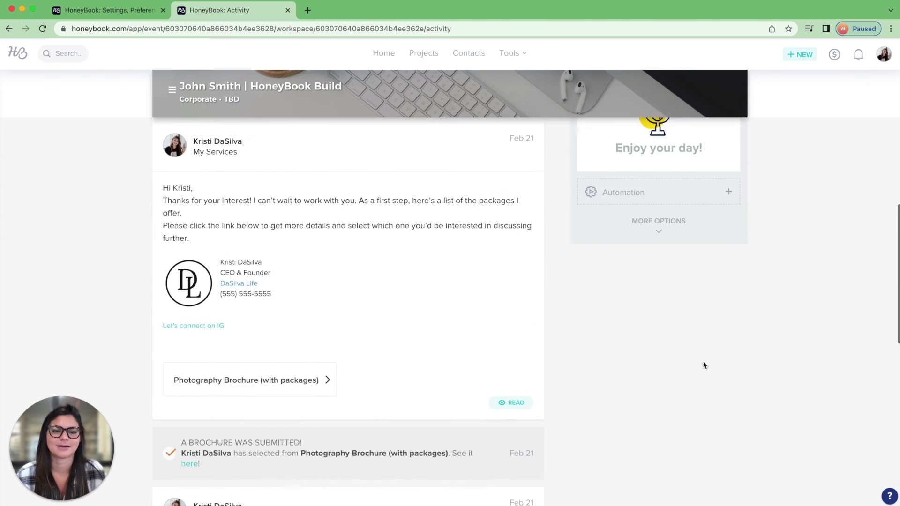
scroll(703, 364, "up", 2)
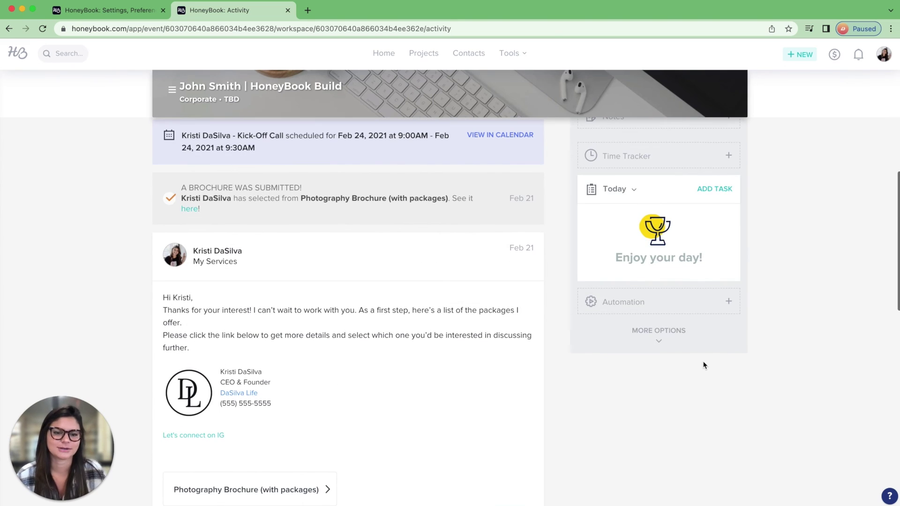
left_click(635, 310)
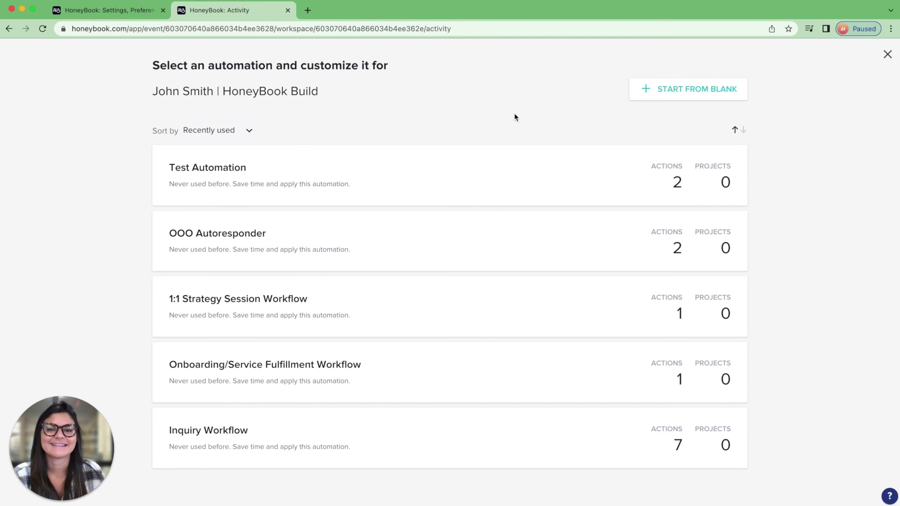
mouse_move(526, 183)
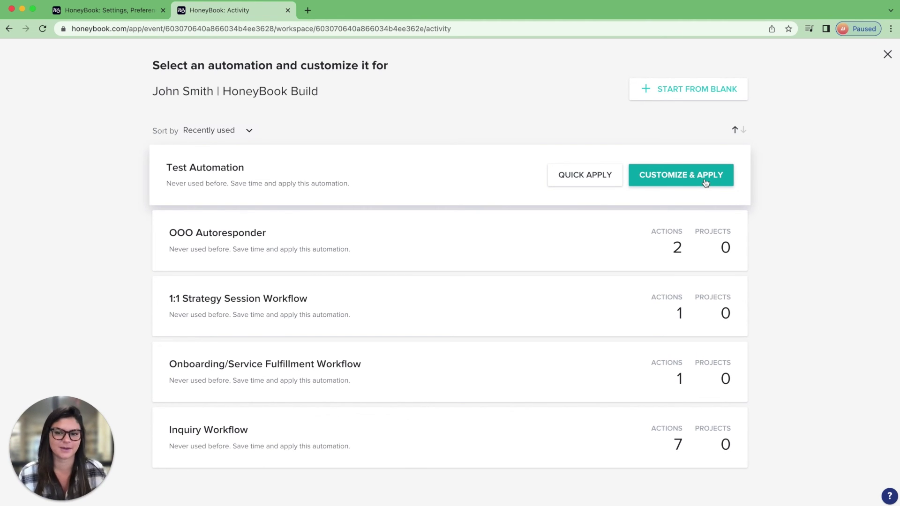
left_click(579, 182)
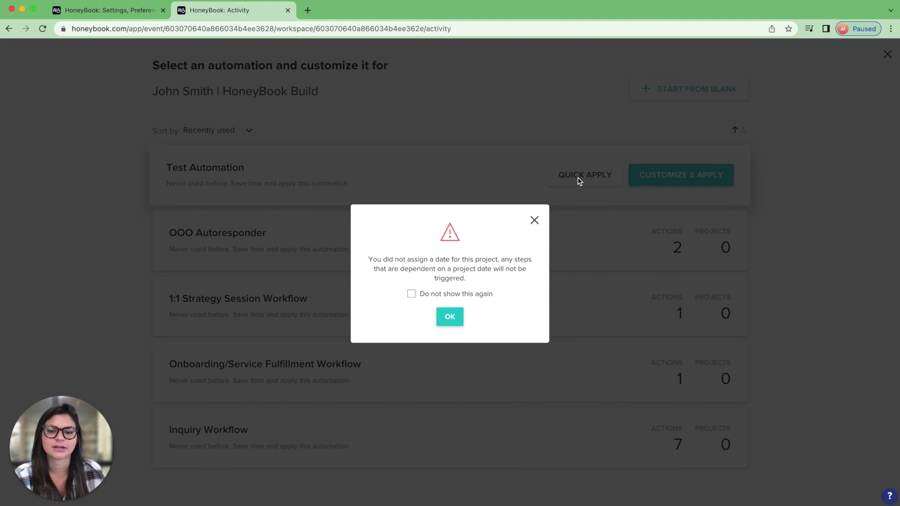
left_click(450, 317)
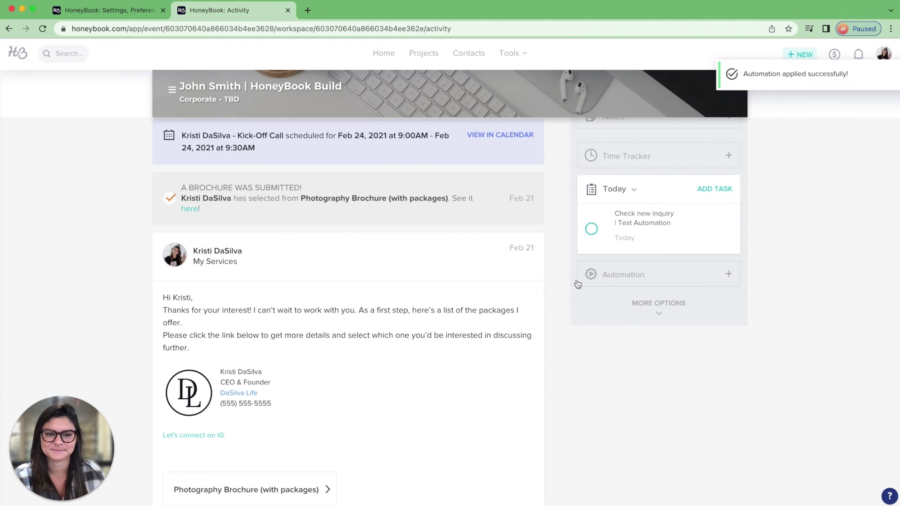
mouse_move(636, 320)
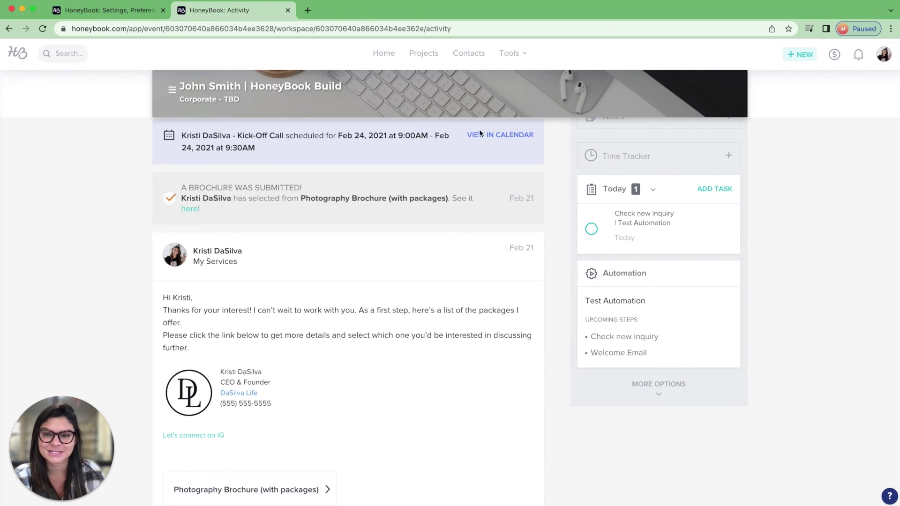
From today's tasks, open the project and mark Check new inquiry complete ahead of time
left_click(379, 55)
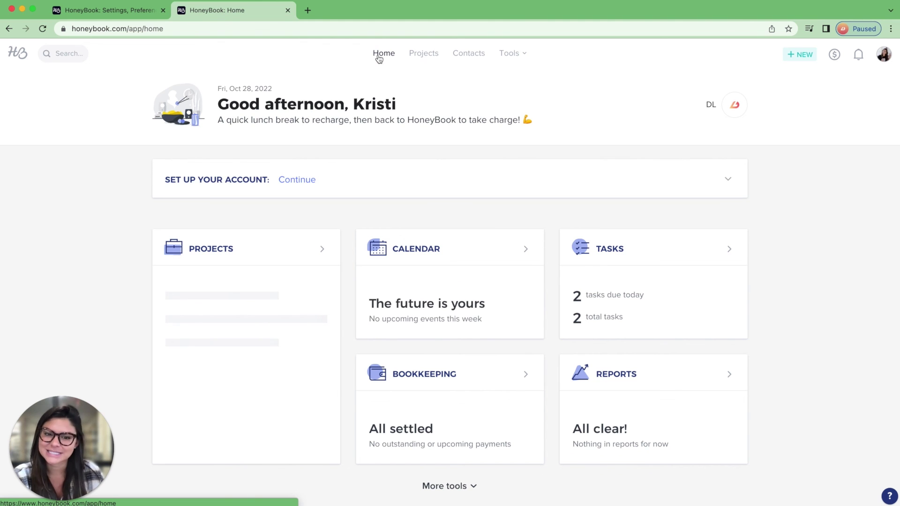
left_click(615, 296)
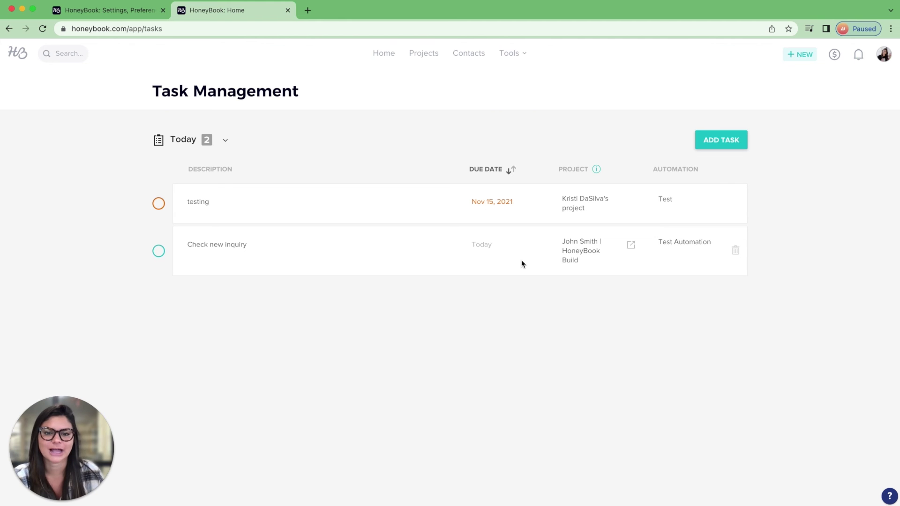
left_click(632, 247)
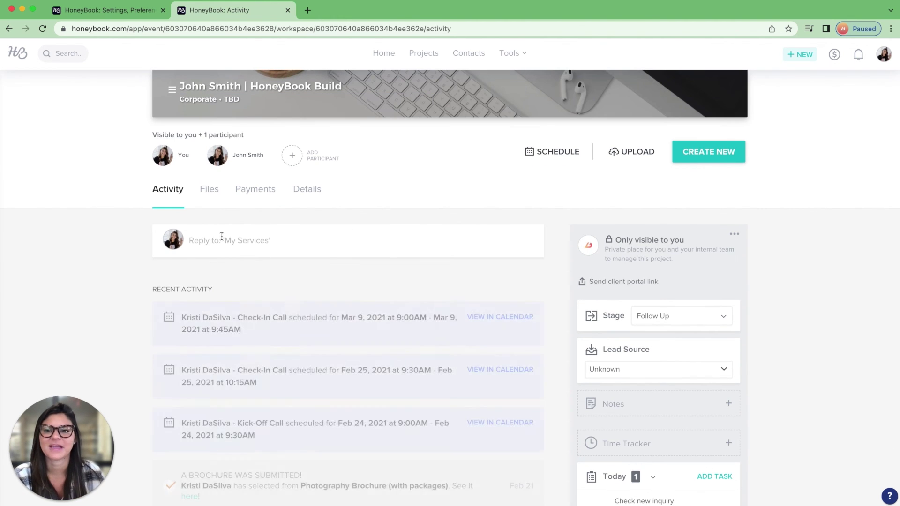
scroll(284, 265, "down", 3)
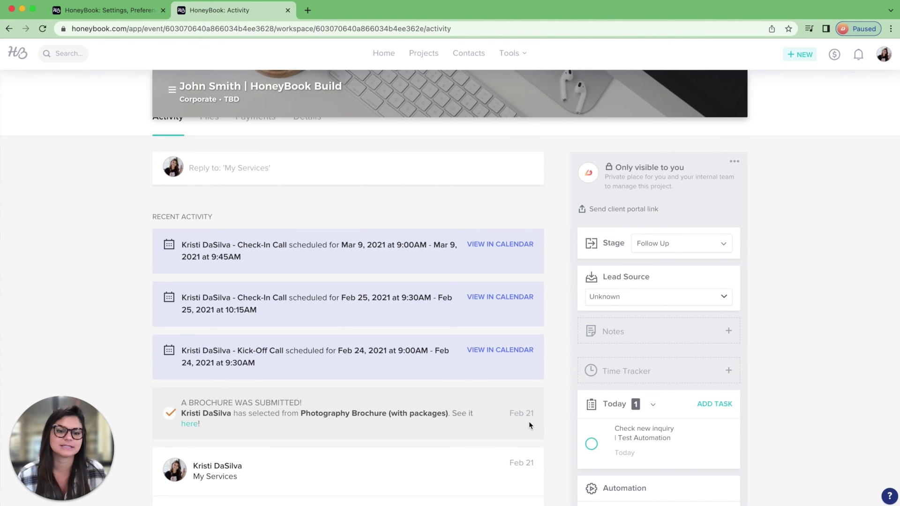
scroll(529, 424, "up", 1)
left_click(592, 452)
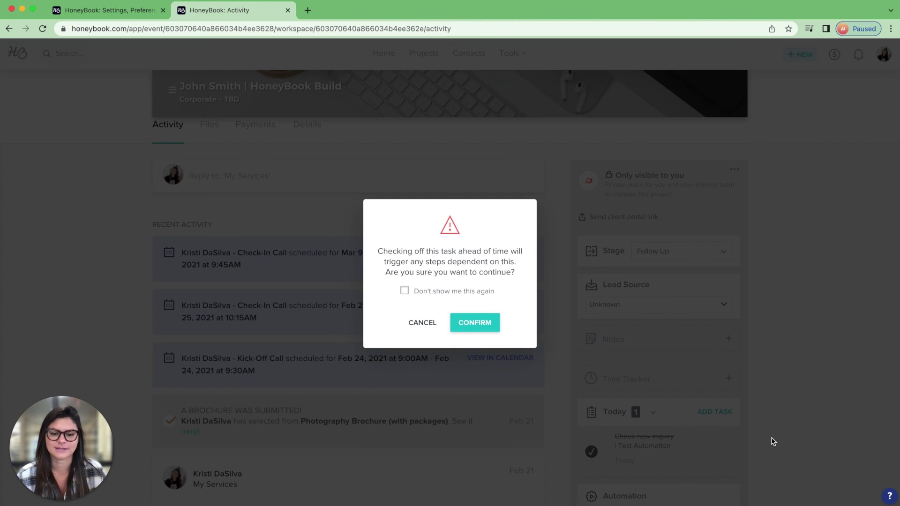
left_click(467, 323)
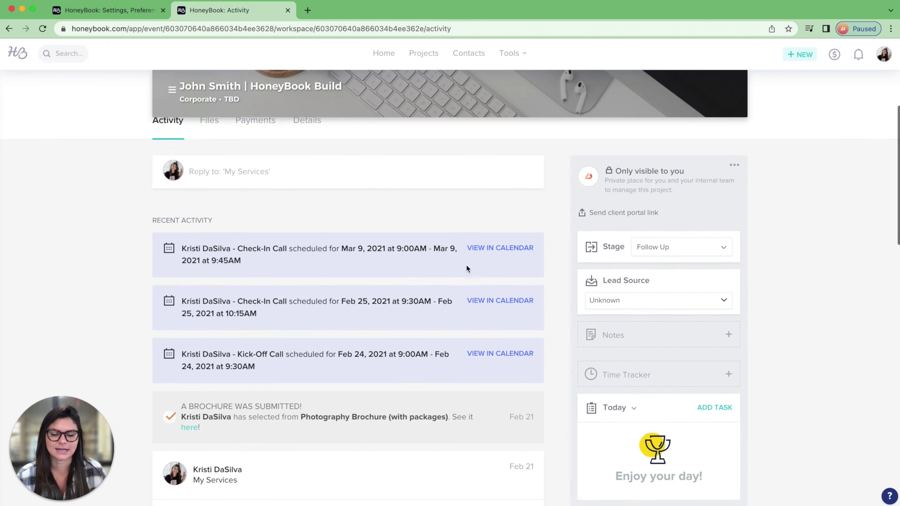
Reload the project page to confirm only Welcome Email remains, then go back Home
scroll(466, 269, "down", 3)
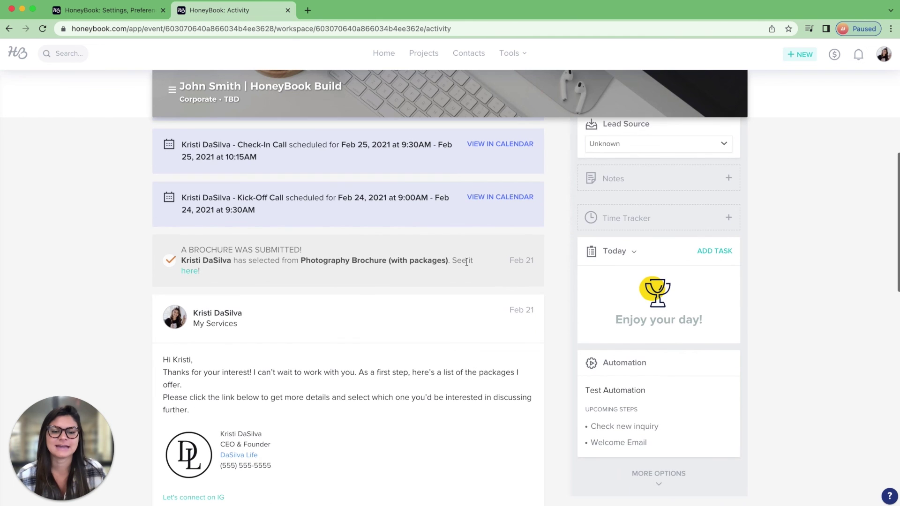
left_click(41, 30)
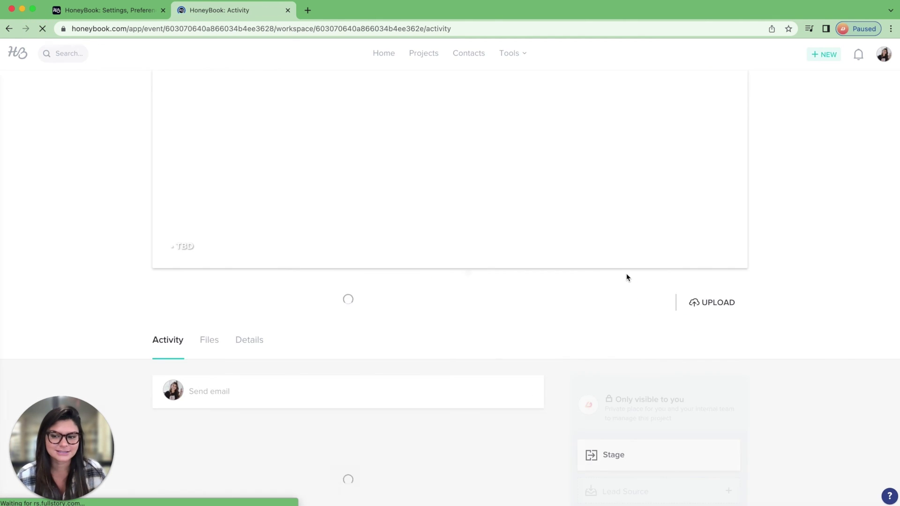
scroll(412, 258, "down", 5)
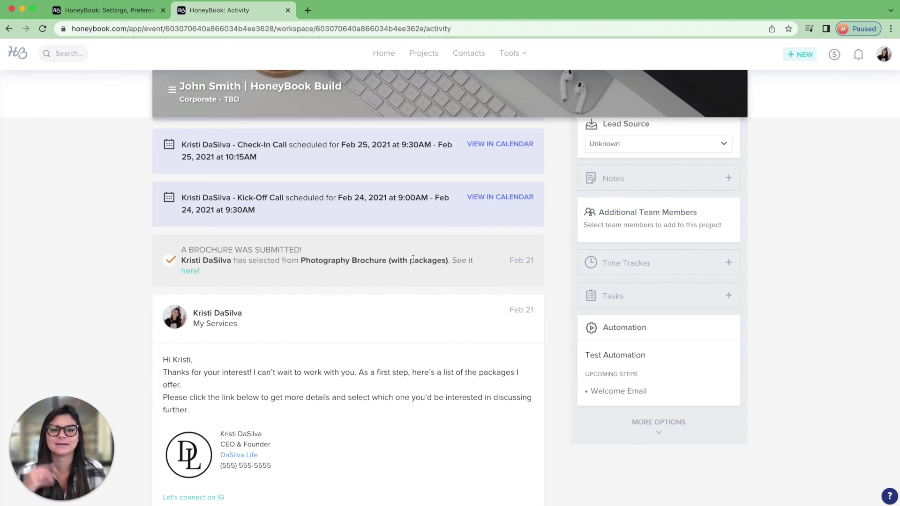
left_click(383, 53)
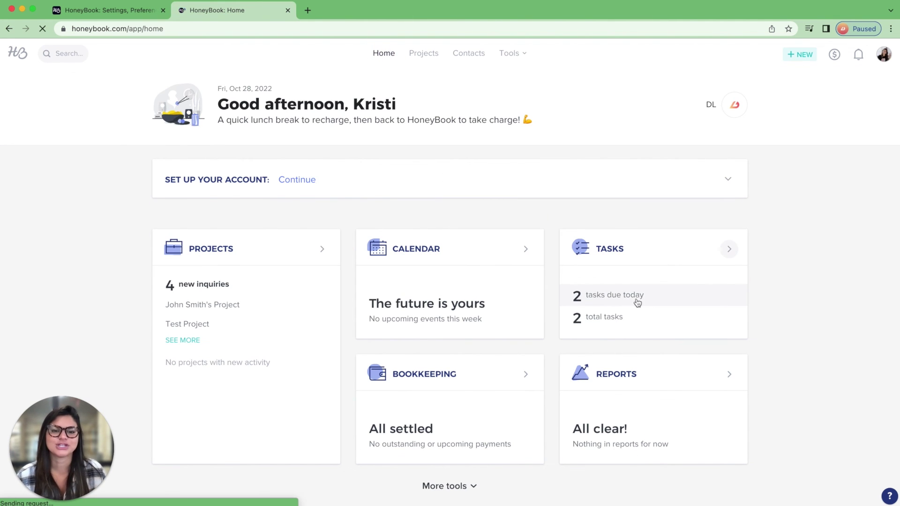
Review the email from the 'APPROVE: Welcome Email' task and approve and send it now
left_click(621, 296)
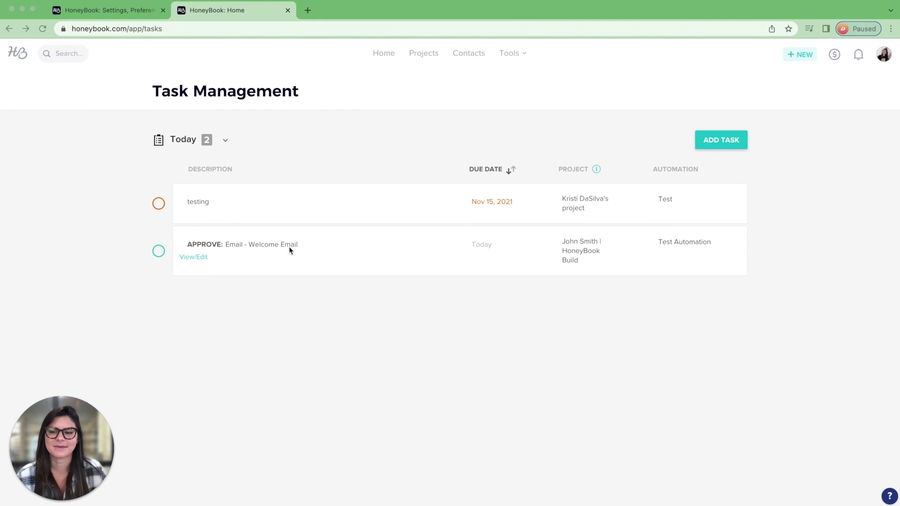
left_click(159, 253)
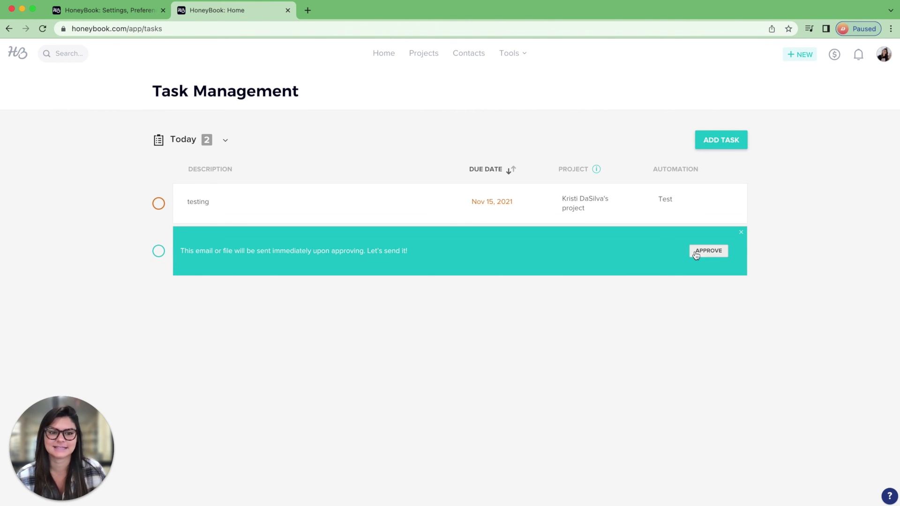
left_click(741, 232)
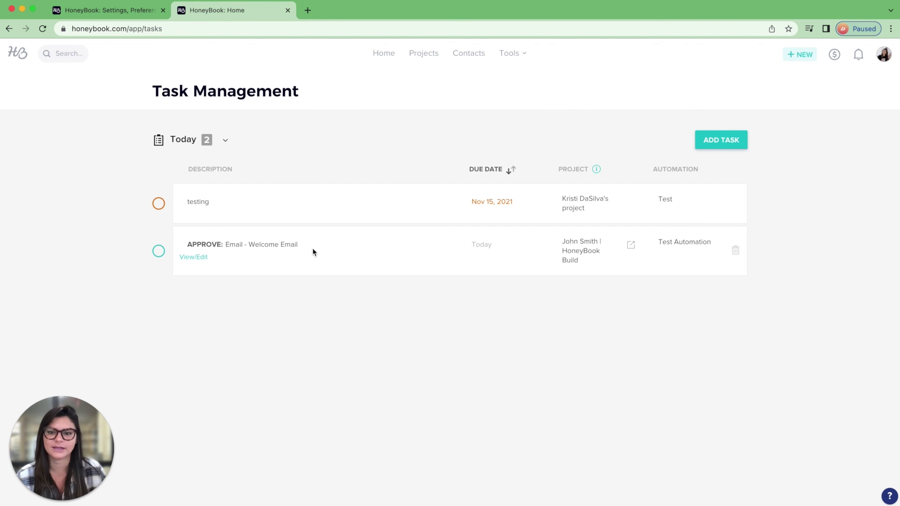
left_click(197, 263)
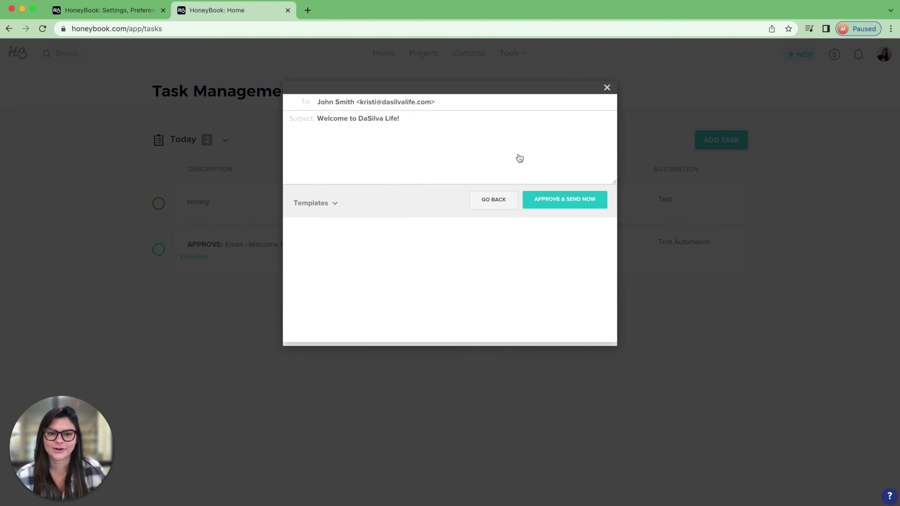
scroll(440, 197, "up", 10)
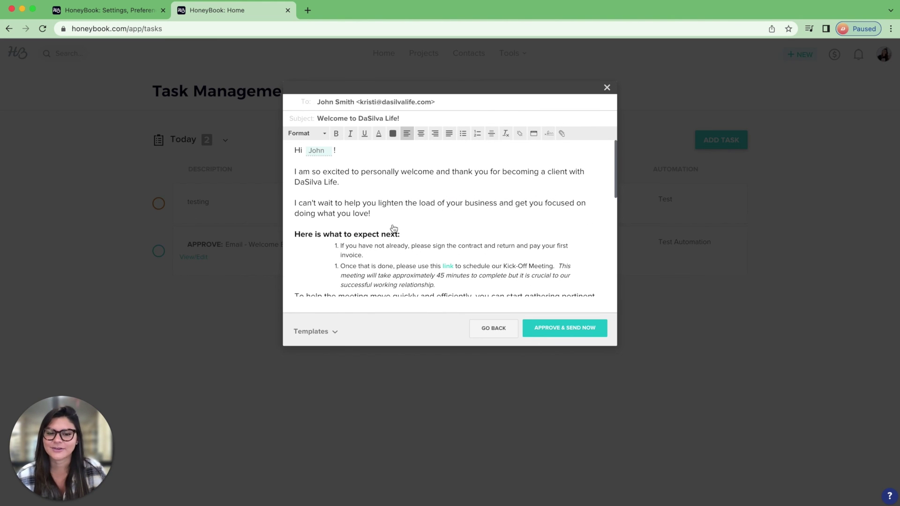
left_click(563, 333)
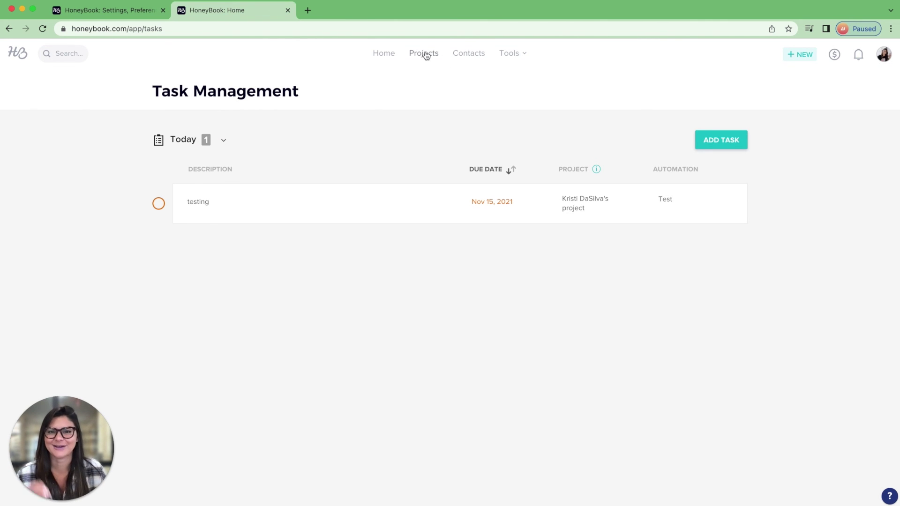
Delete Test Automation from the project's Automation panel and confirm the removal
left_click(103, 10)
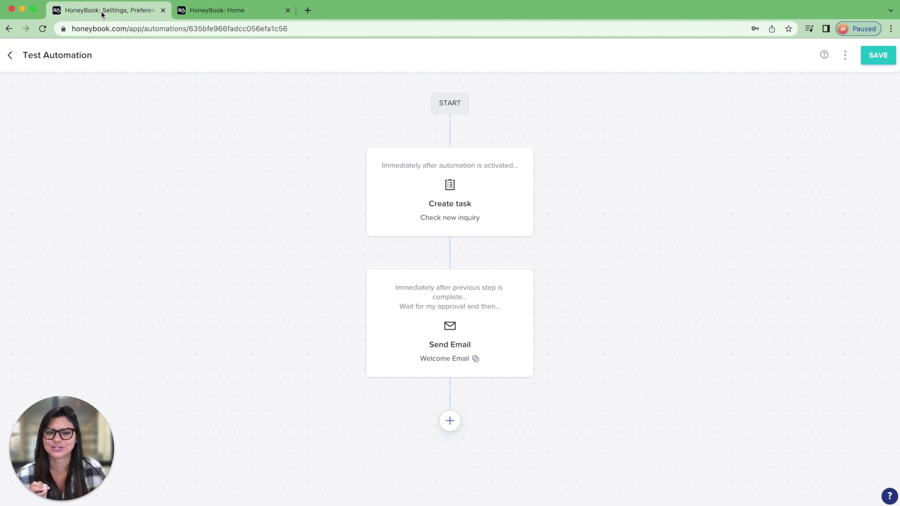
left_click(261, 13)
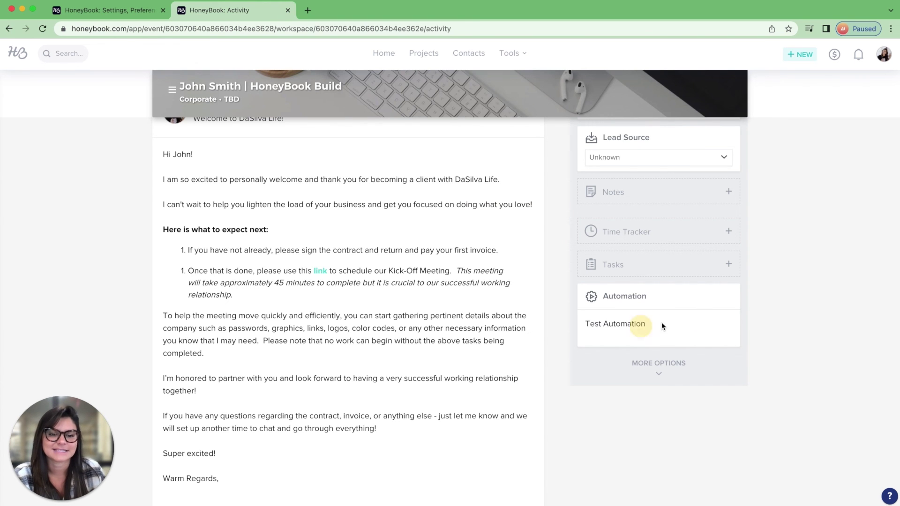
mouse_move(655, 343)
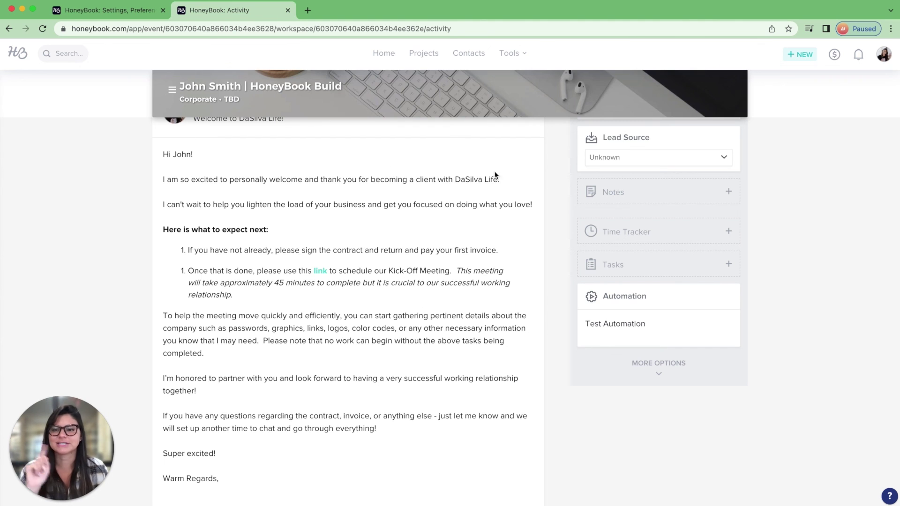
mouse_move(628, 345)
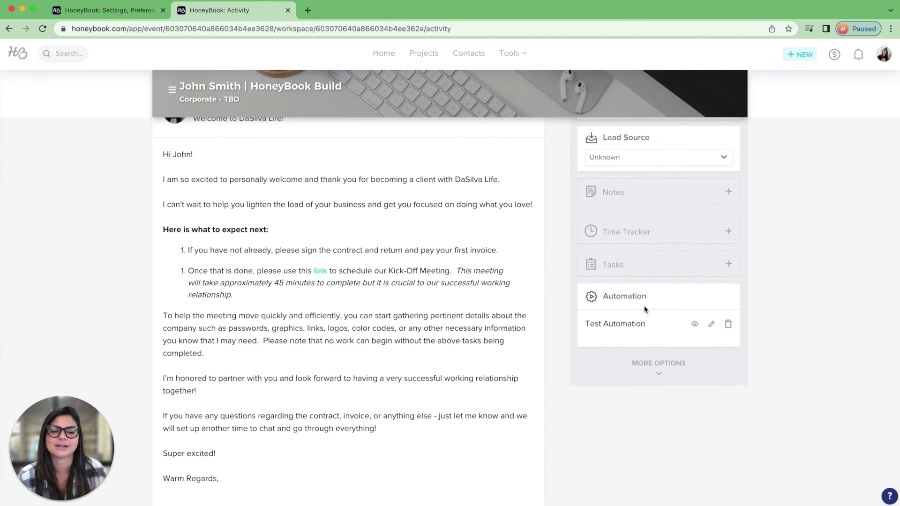
left_click(728, 325)
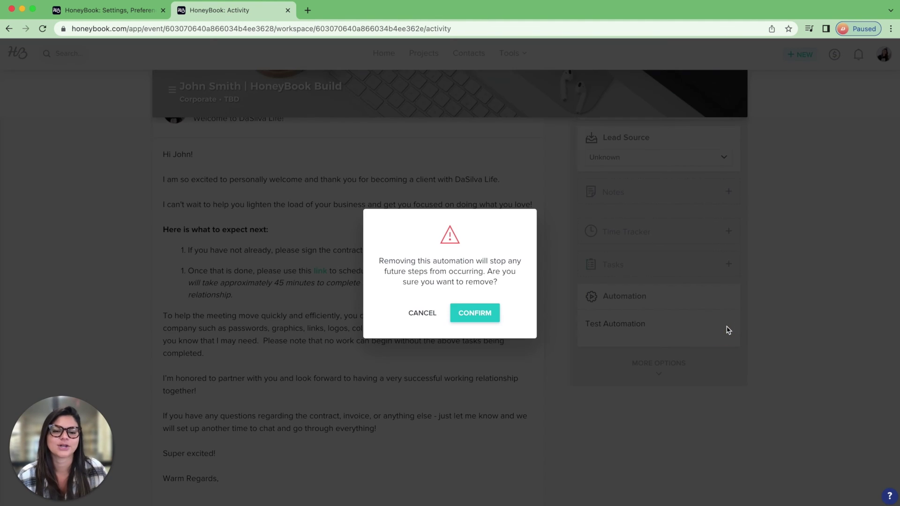
left_click(492, 313)
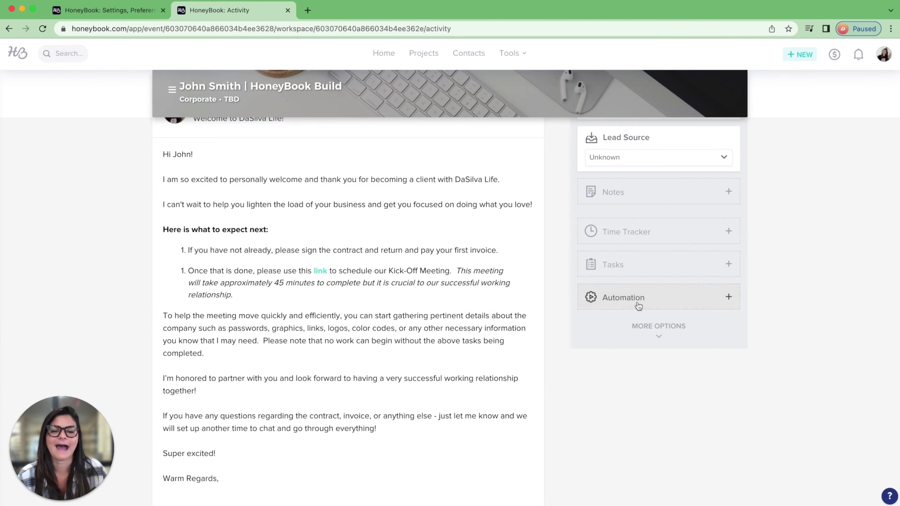